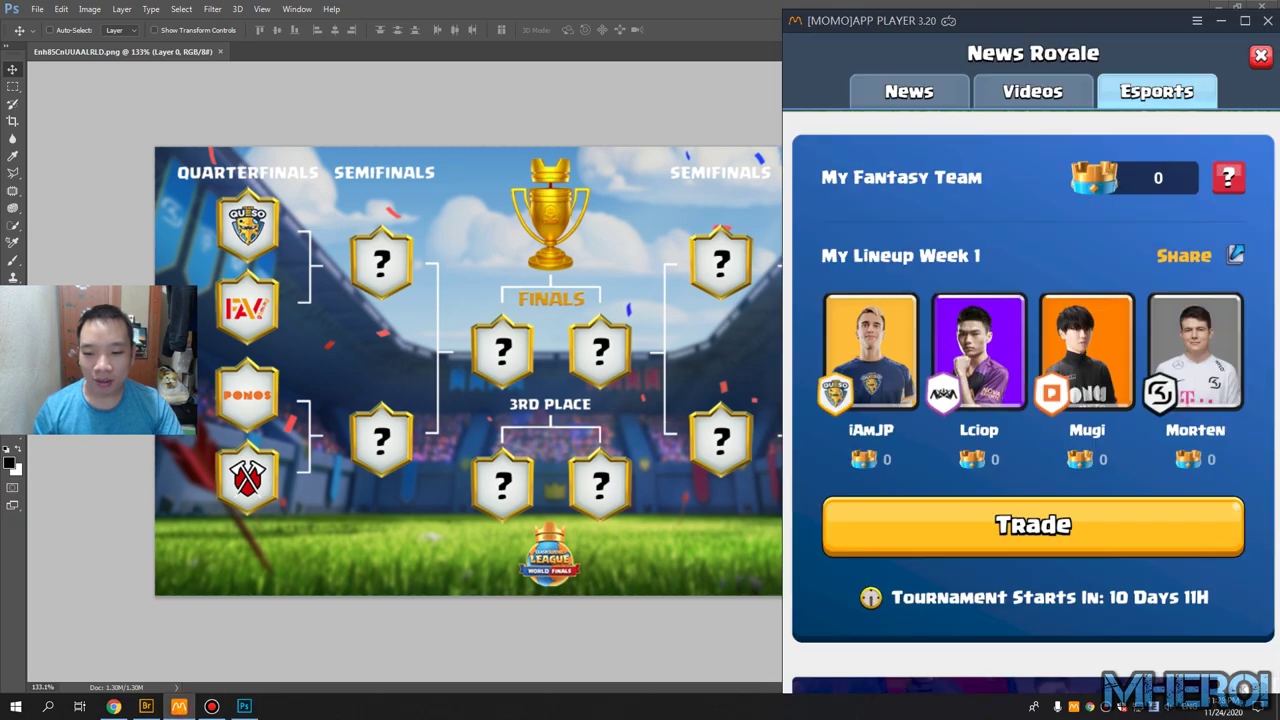
# Minimize the MOMO App Player window to return to the bracket image and activate the Quick Selection tool
pyautogui.click(645, 613)
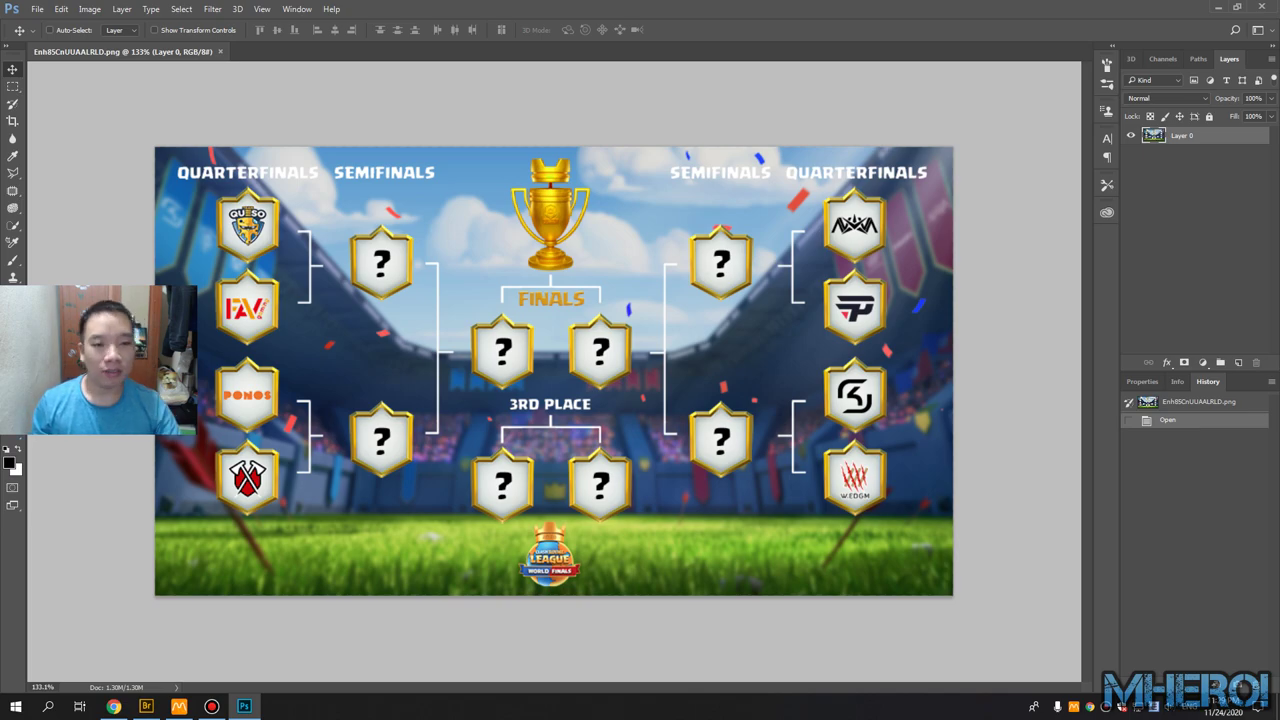
pyautogui.scroll(2, 554, 371)
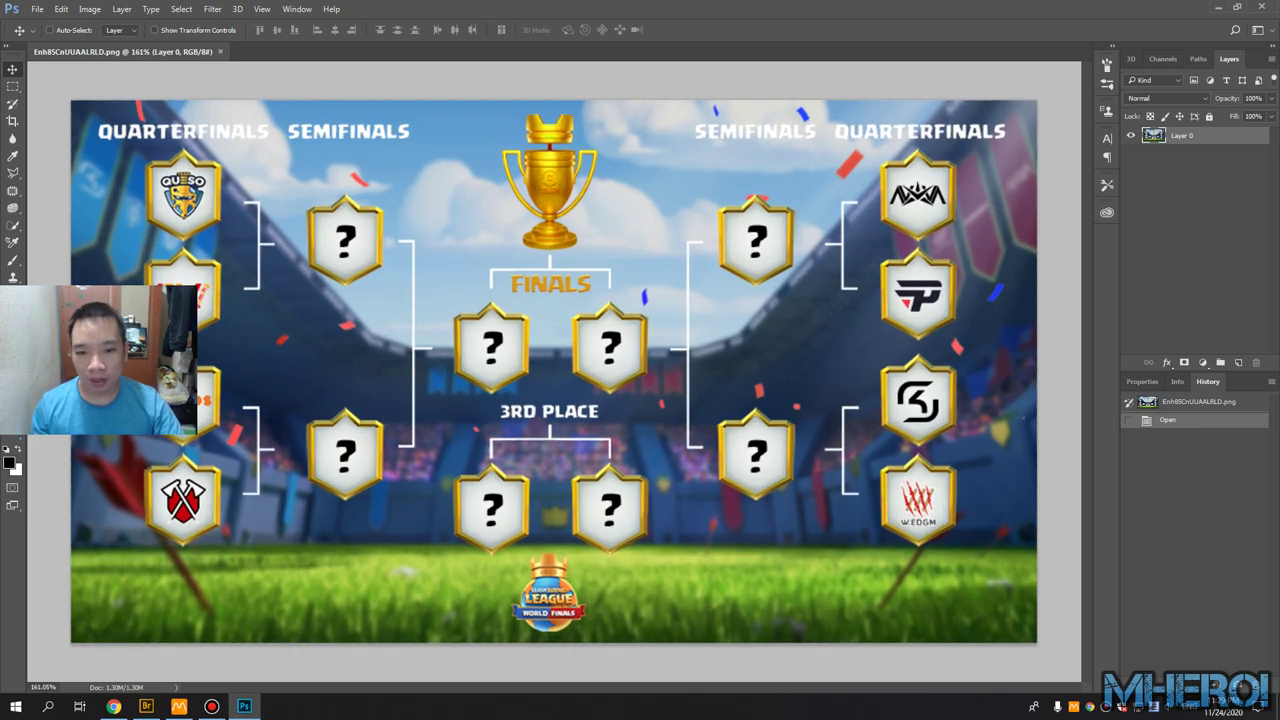
pyautogui.click(178, 706)
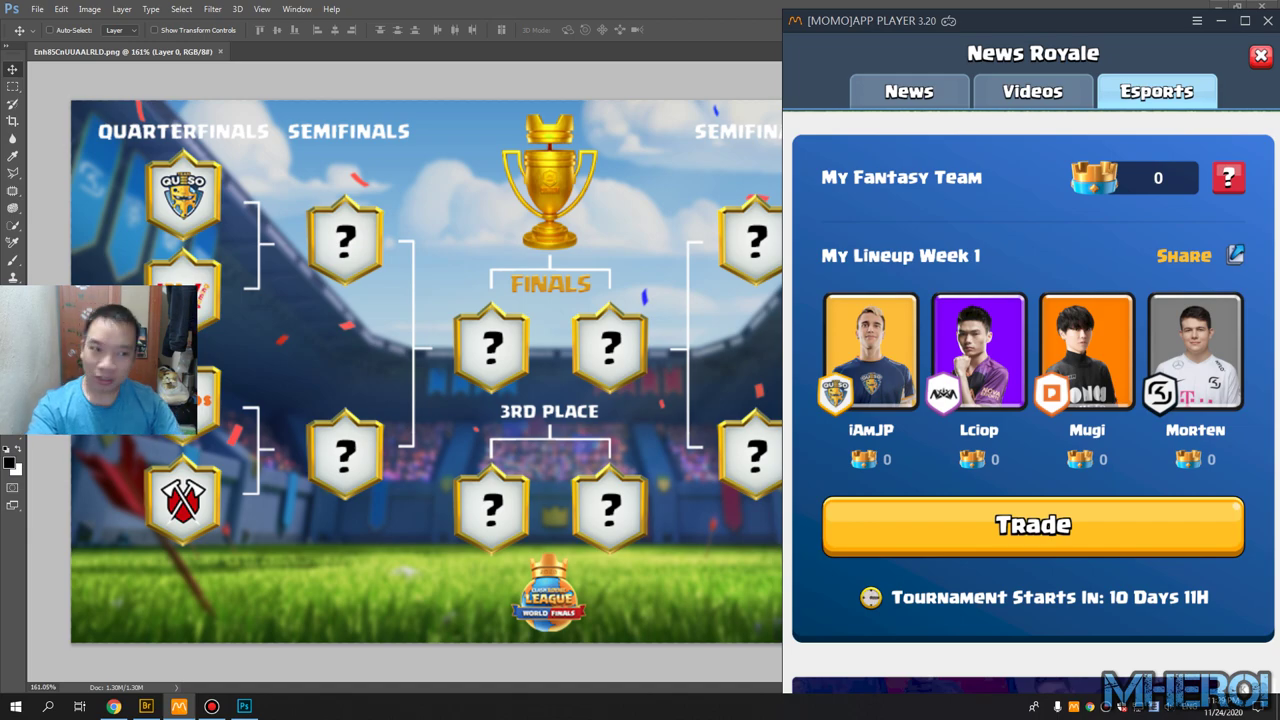
pyautogui.click(1221, 20)
pyautogui.scroll(-1, 204, 208)
pyautogui.scroll(3, 204, 208)
pyautogui.press('w')
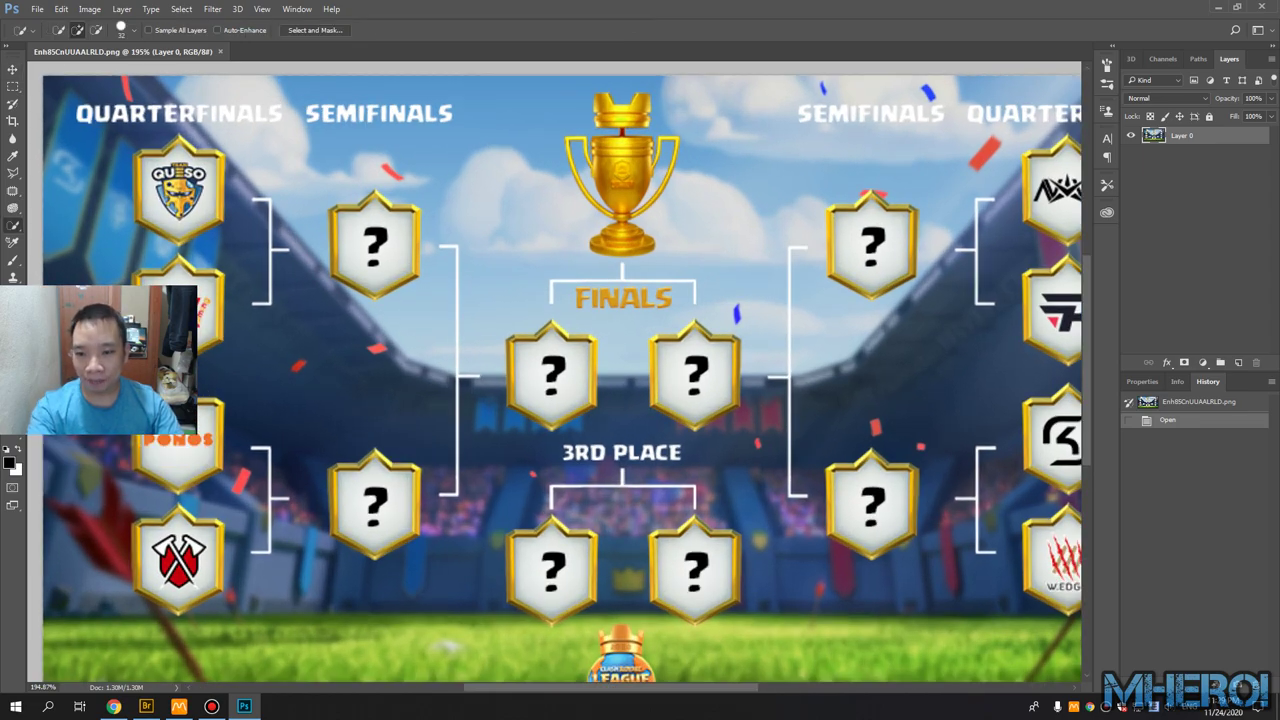
pyautogui.click(158, 200)
pyautogui.click(152, 205)
pyautogui.click(178, 200)
pyautogui.click(185, 150)
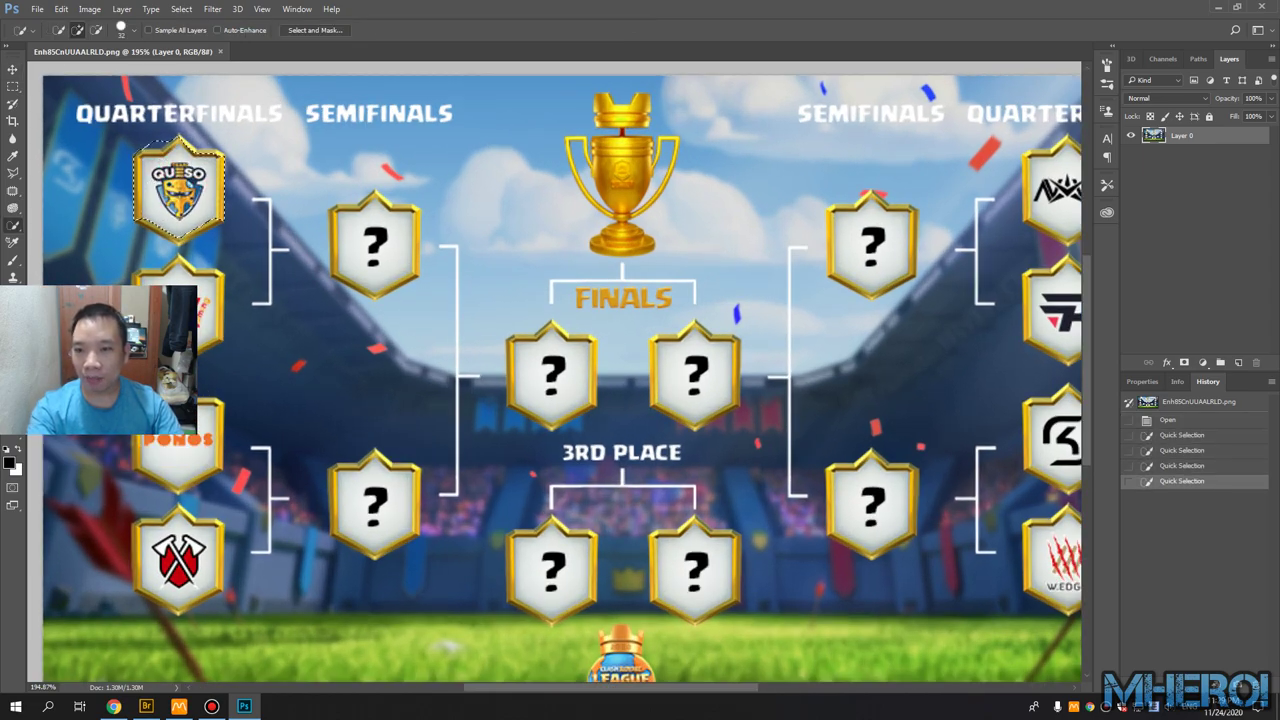
pyautogui.hotkey('ctrl', 'd')
# Place a layer copy of the QUESO badge's inner area over the upper-left semifinal badge and make Layer 0 active
pyautogui.click(170, 205)
pyautogui.click(185, 150)
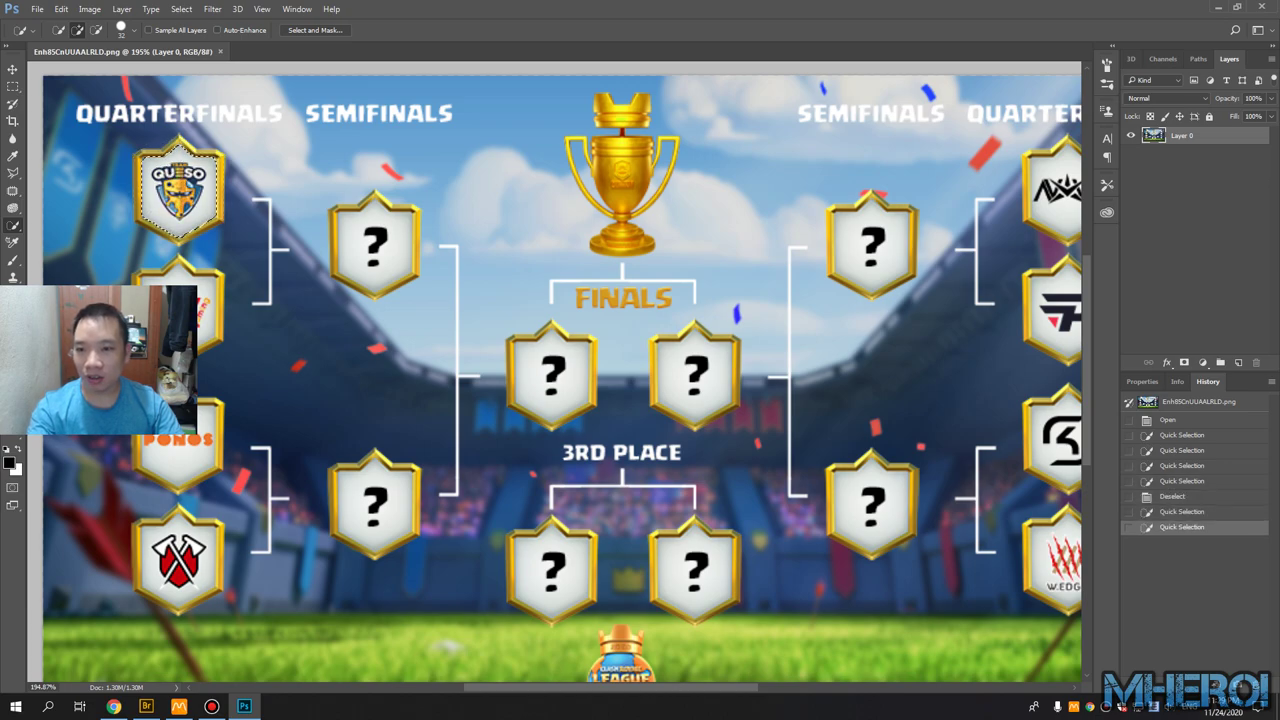
pyautogui.hotkey('ctrl', 'j')
pyautogui.press('v')
pyautogui.moveTo(205, 179); pyautogui.dragTo(402, 228)
pyautogui.hotkey('ctrl', '1')
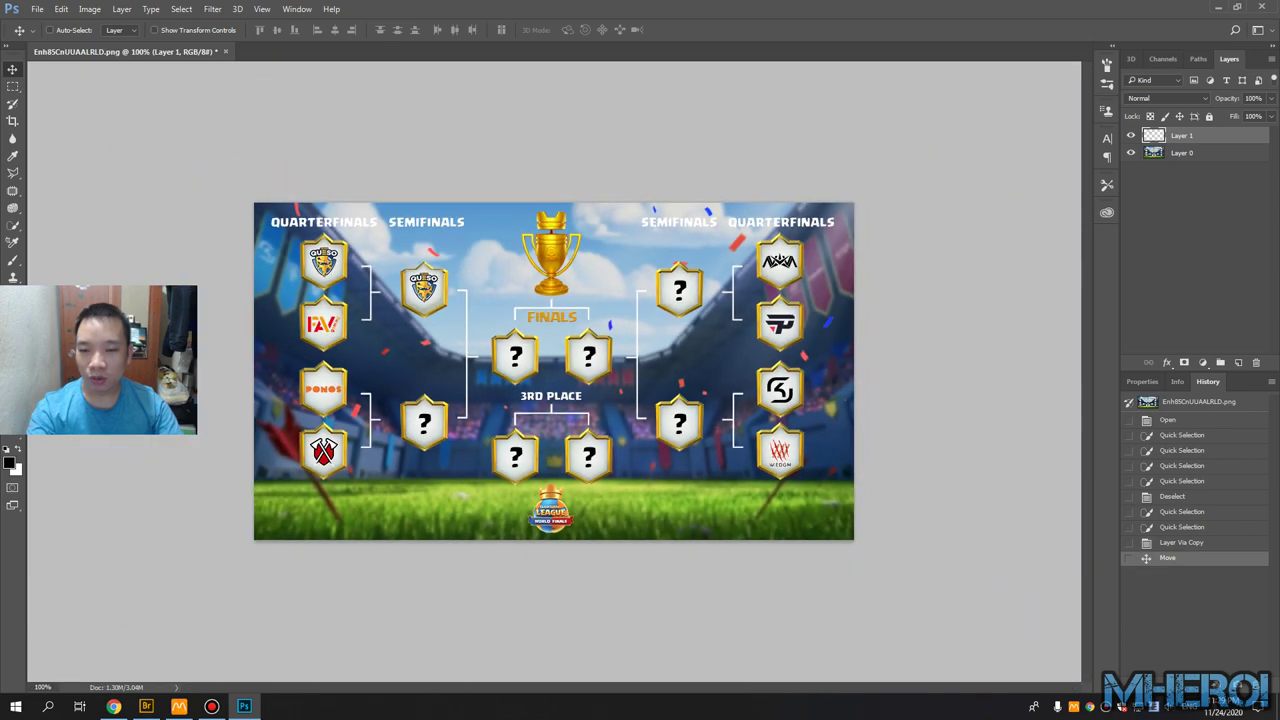
pyautogui.click(1200, 153)
pyautogui.scroll(4, 554, 371)
pyautogui.scroll(-4, 554, 371)
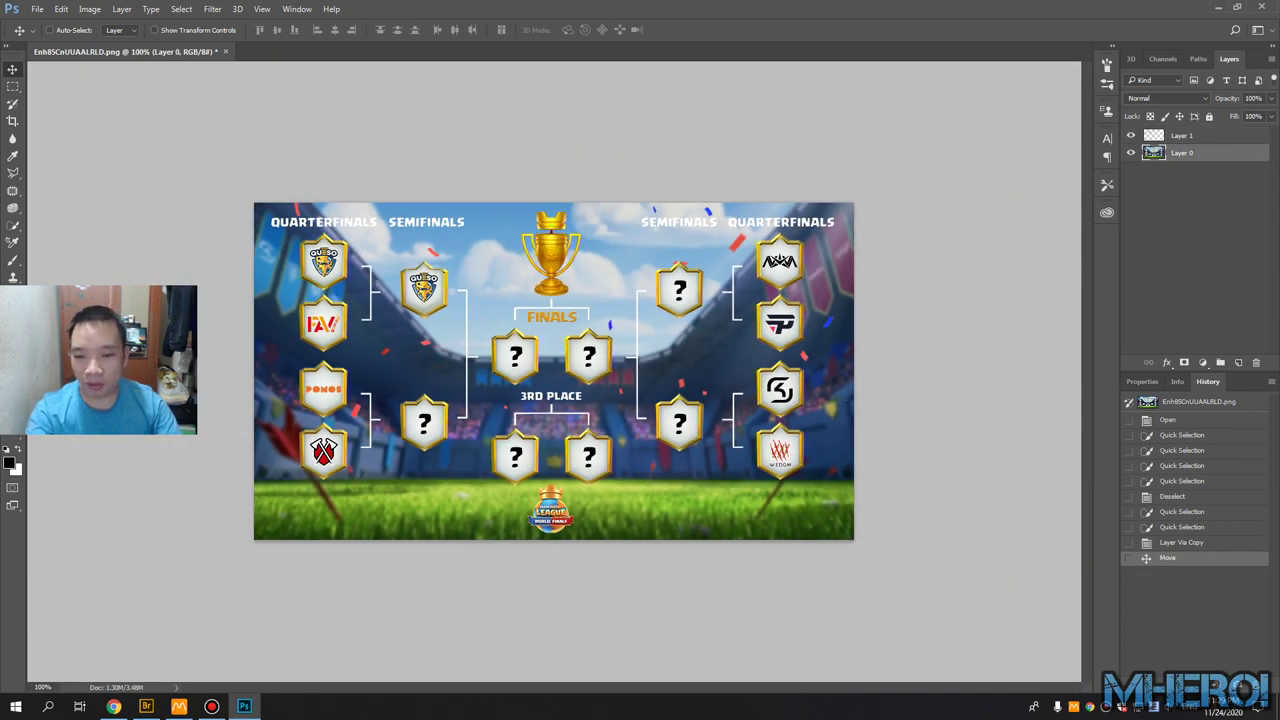
# Enable Show Messages, Use Legacy "New Document" Interface and Always Create Smart Objects when Placing in the general preferences
pyautogui.click(37, 9)
pyautogui.moveTo(61, 9)
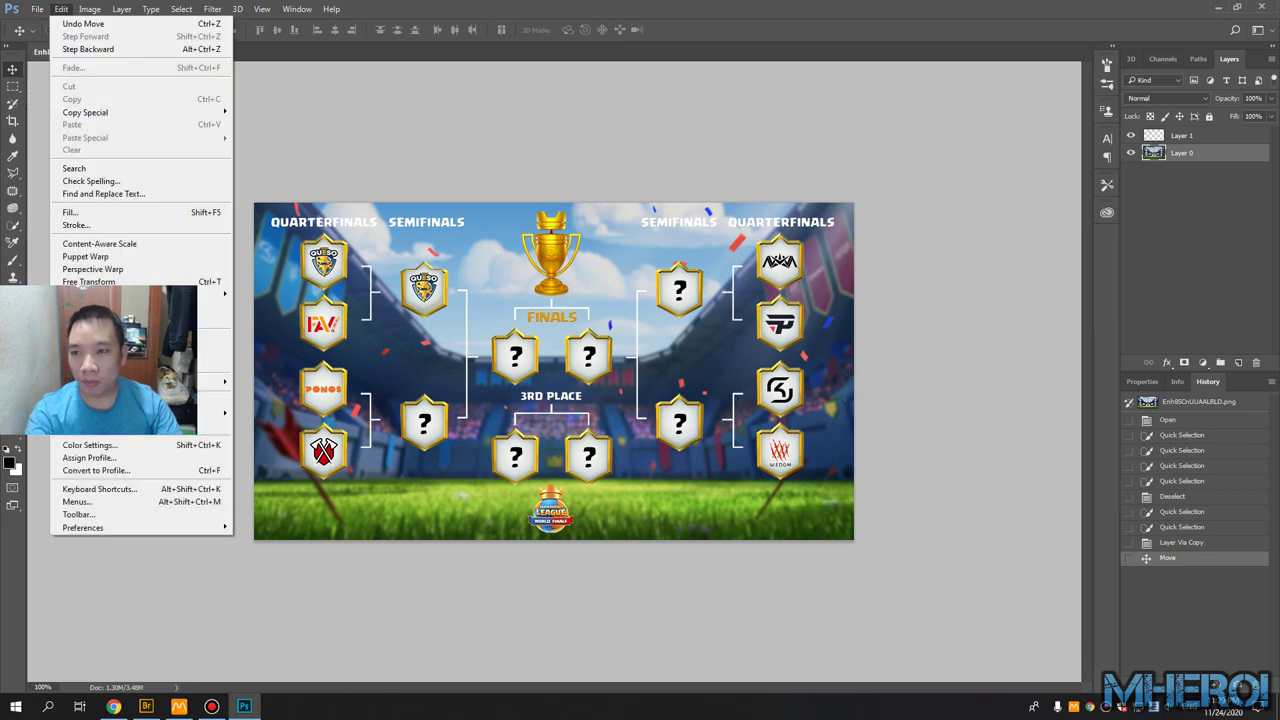
pyautogui.moveTo(82, 527)
pyautogui.click(258, 299)
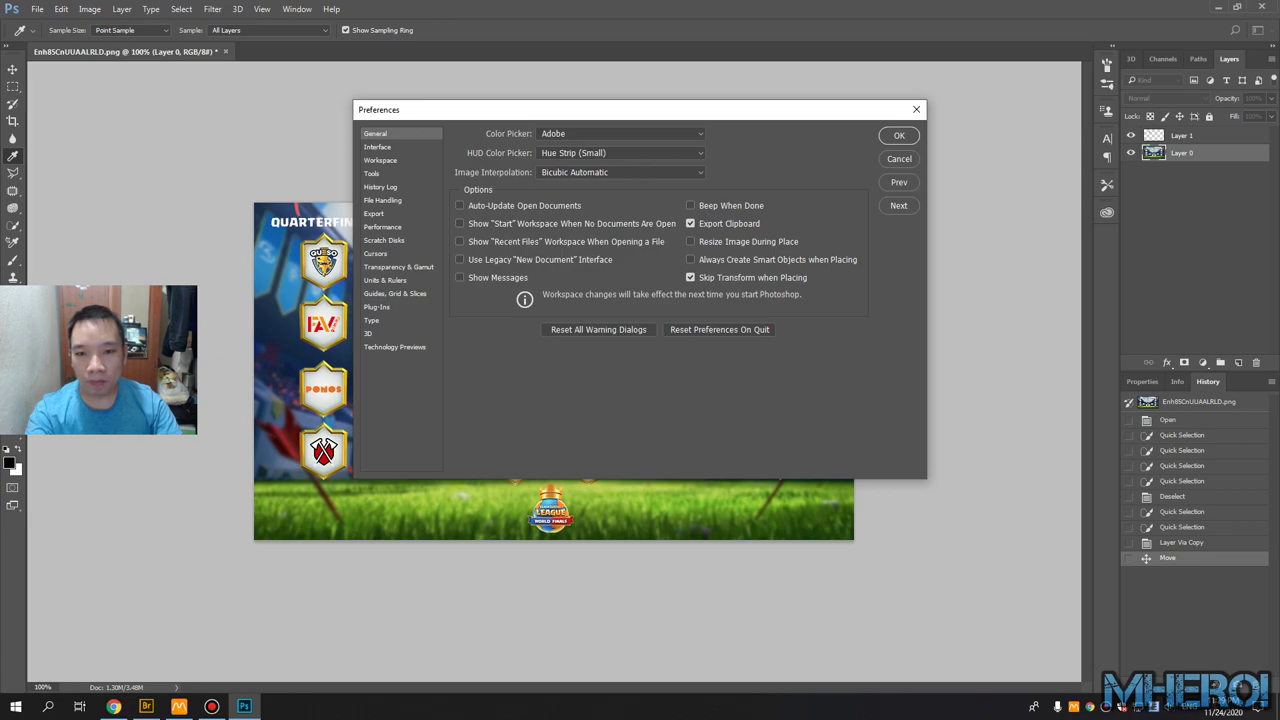
pyautogui.click(459, 277)
pyautogui.click(459, 259)
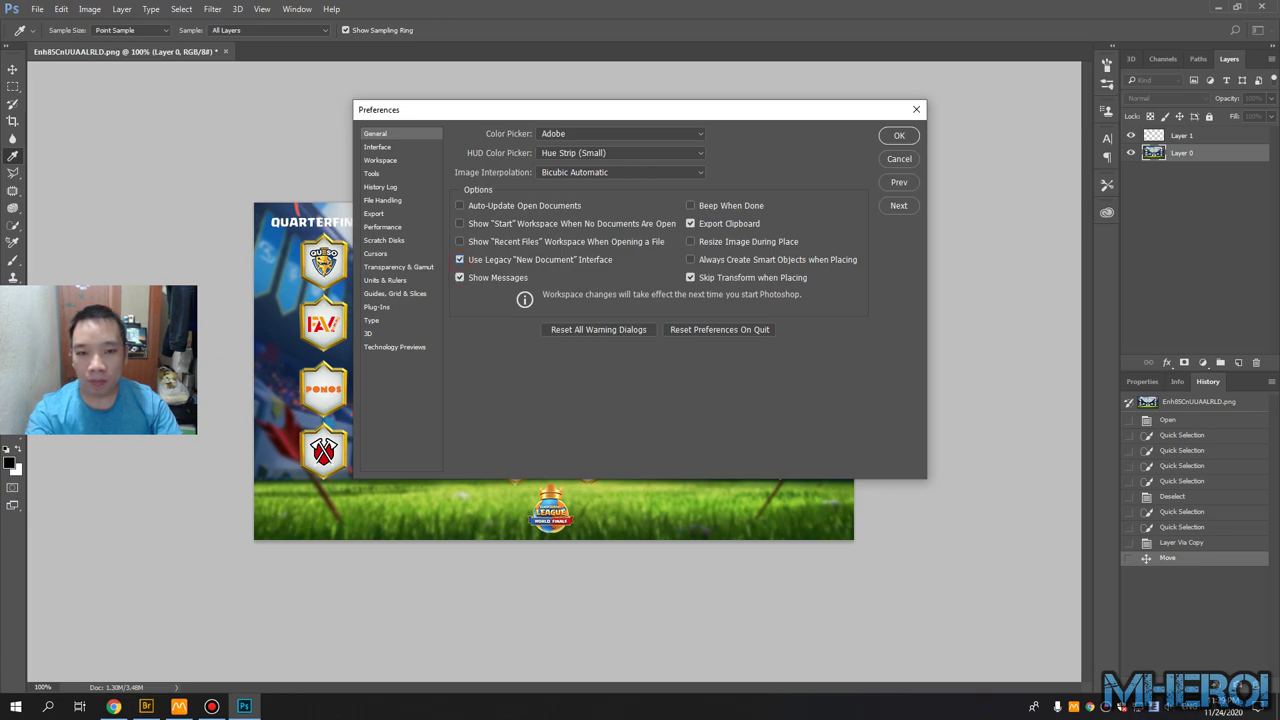
pyautogui.click(690, 259)
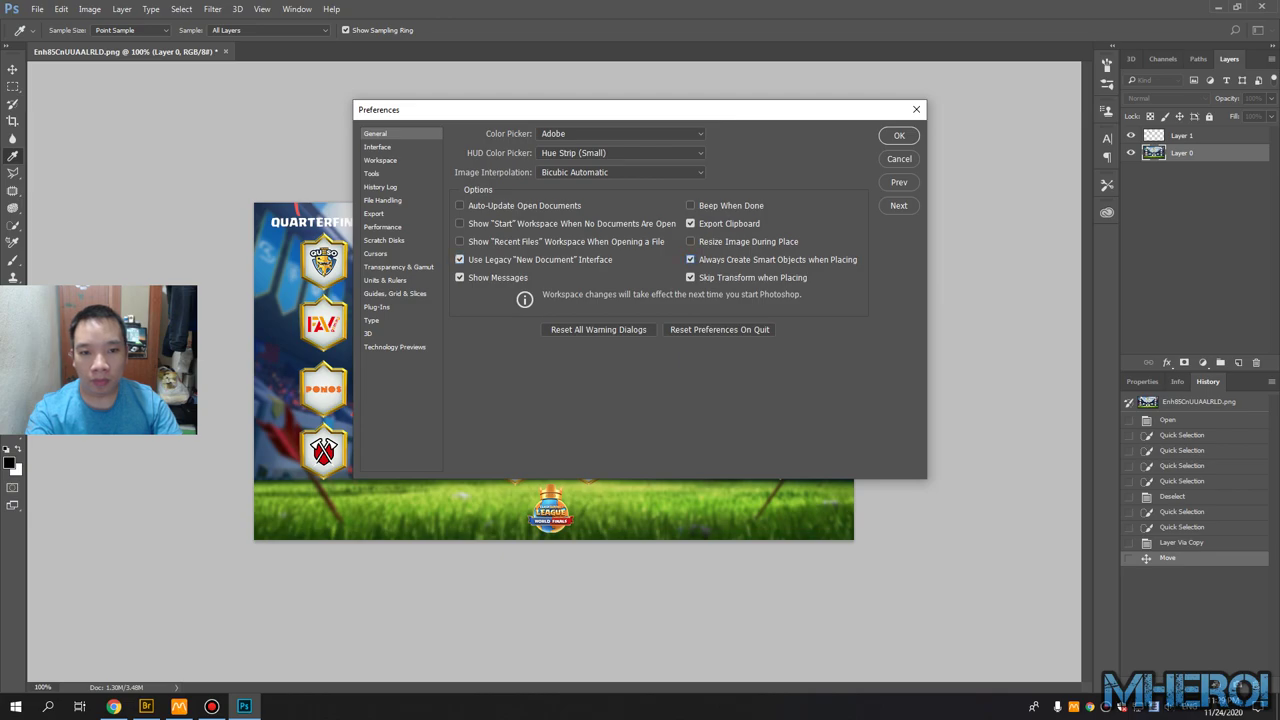
# Go through the Interface, Workspace and Tools preferences and apply the changed settings
pyautogui.click(378, 148)
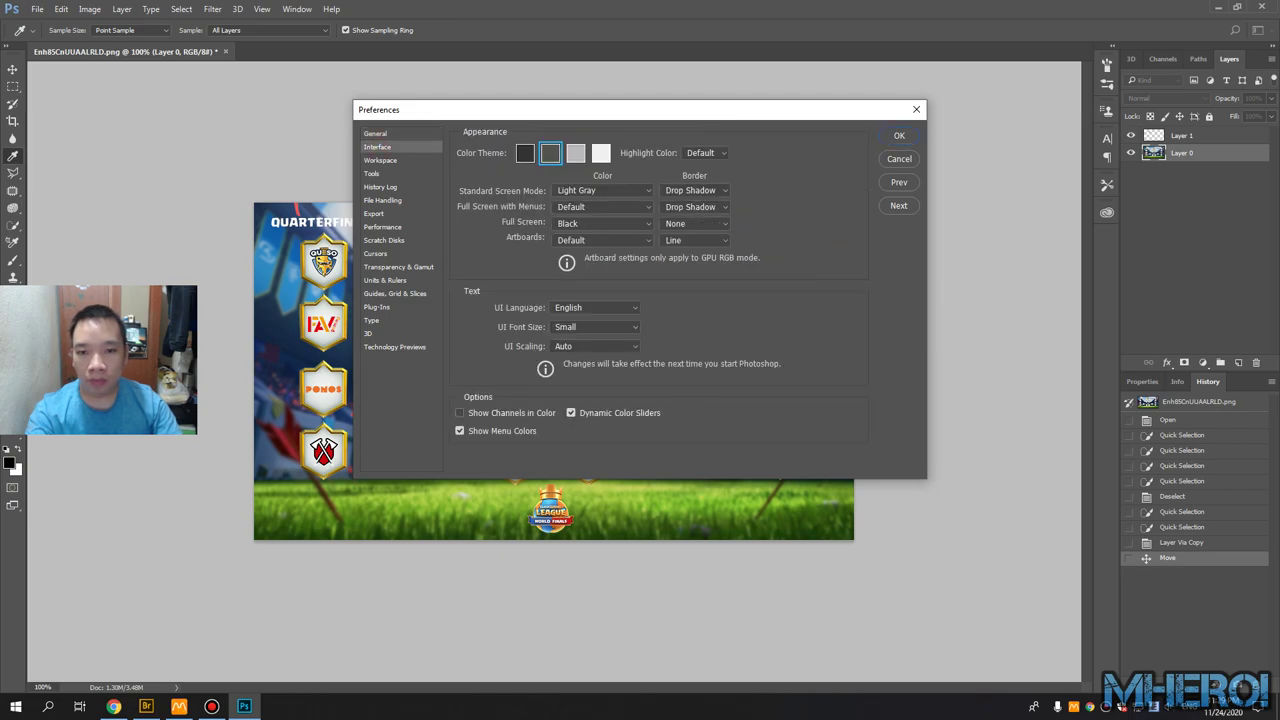
pyautogui.click(371, 173)
pyautogui.click(380, 160)
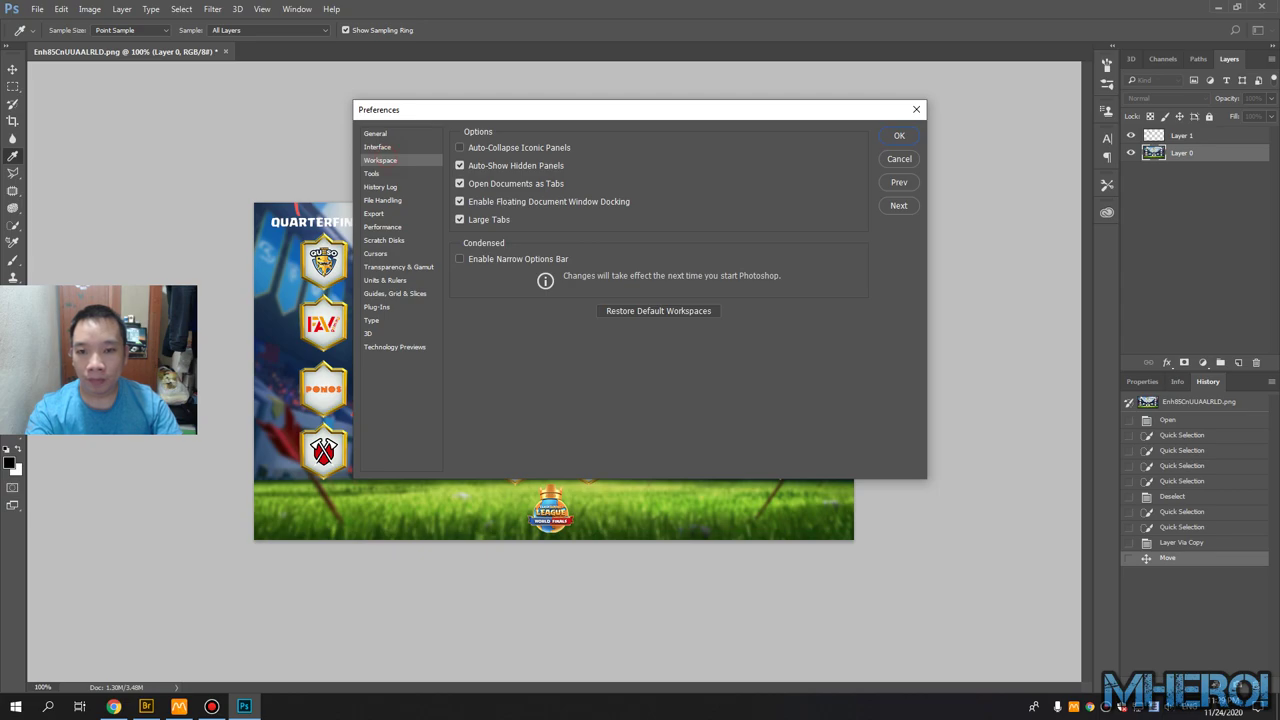
pyautogui.click(372, 173)
pyautogui.click(708, 165)
pyautogui.click(898, 135)
# Quick-select the inner area of the top-right quarterfinal badge on Layer 0 and copy it to a new layer
pyautogui.scroll(3, 579, 349)
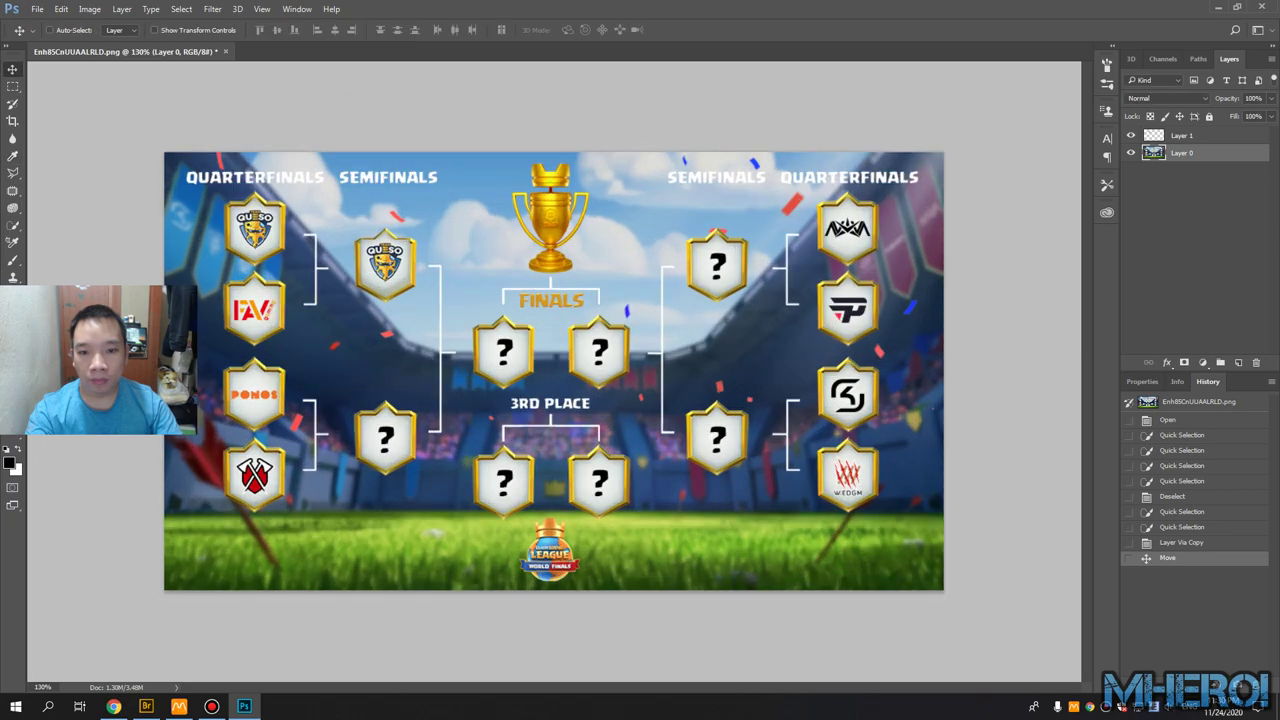
pyautogui.scroll(-2, 553, 371)
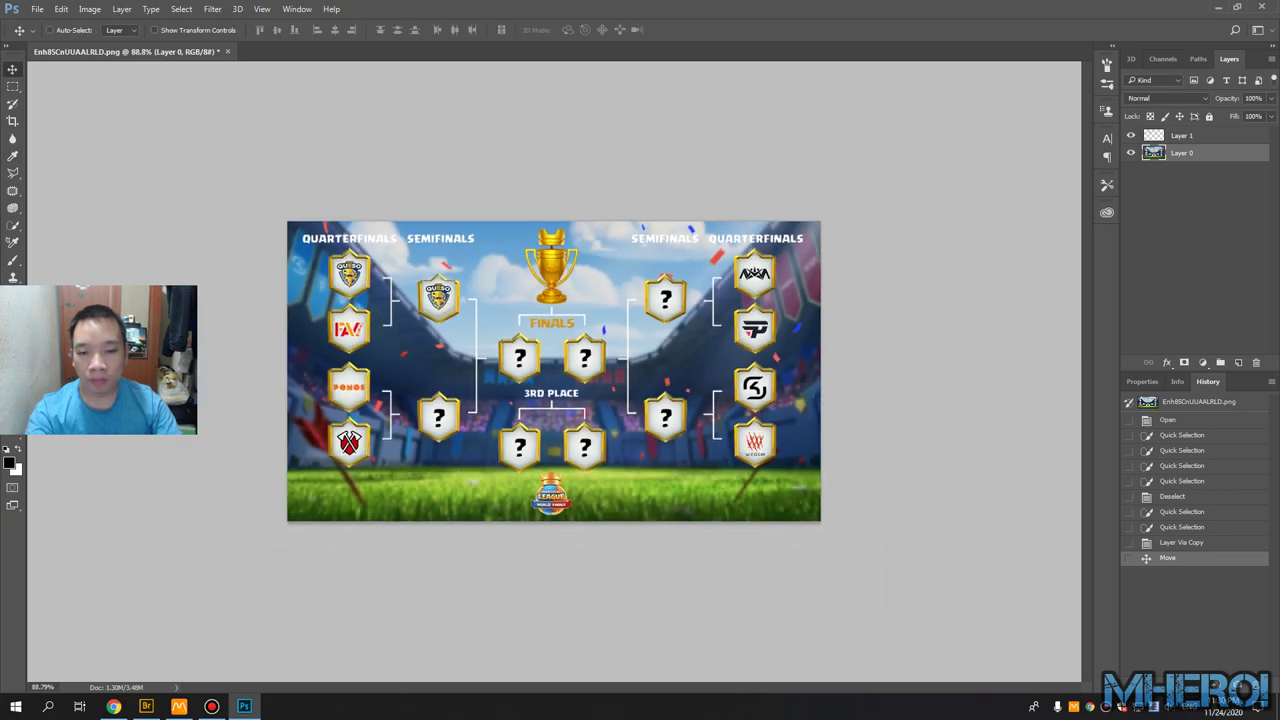
pyautogui.scroll(2, 553, 371)
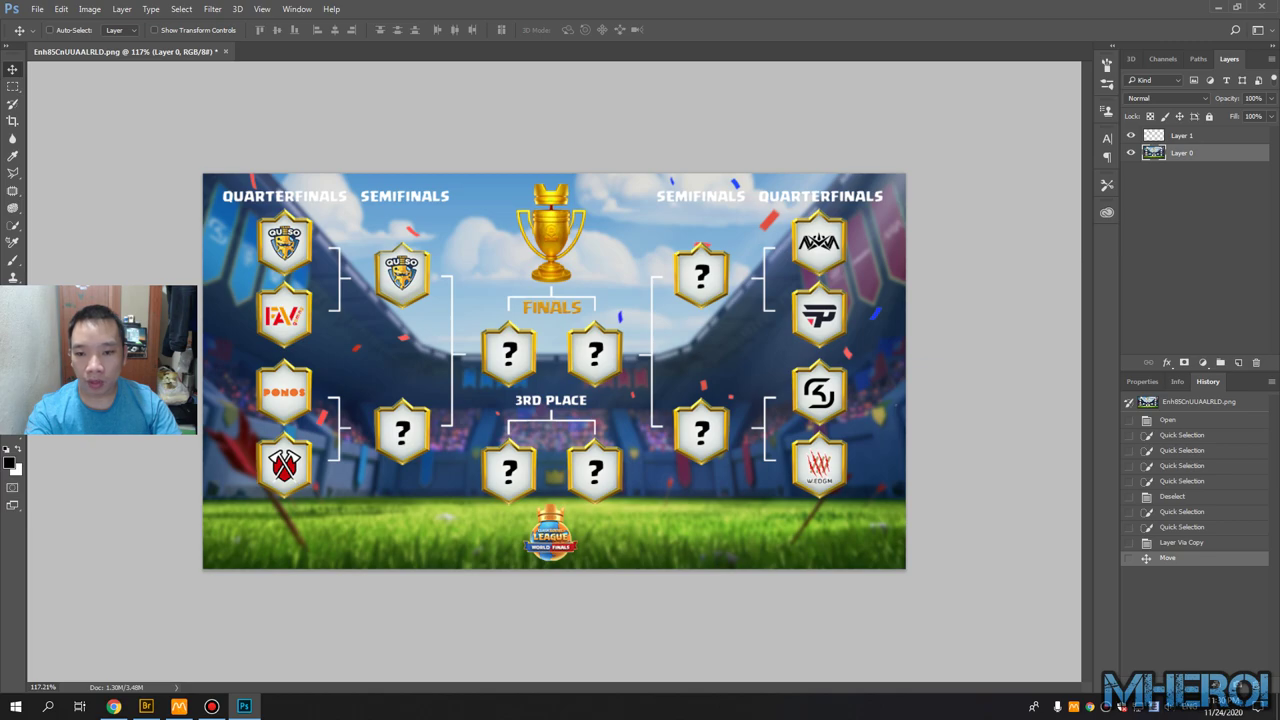
pyautogui.scroll(3, 553, 371)
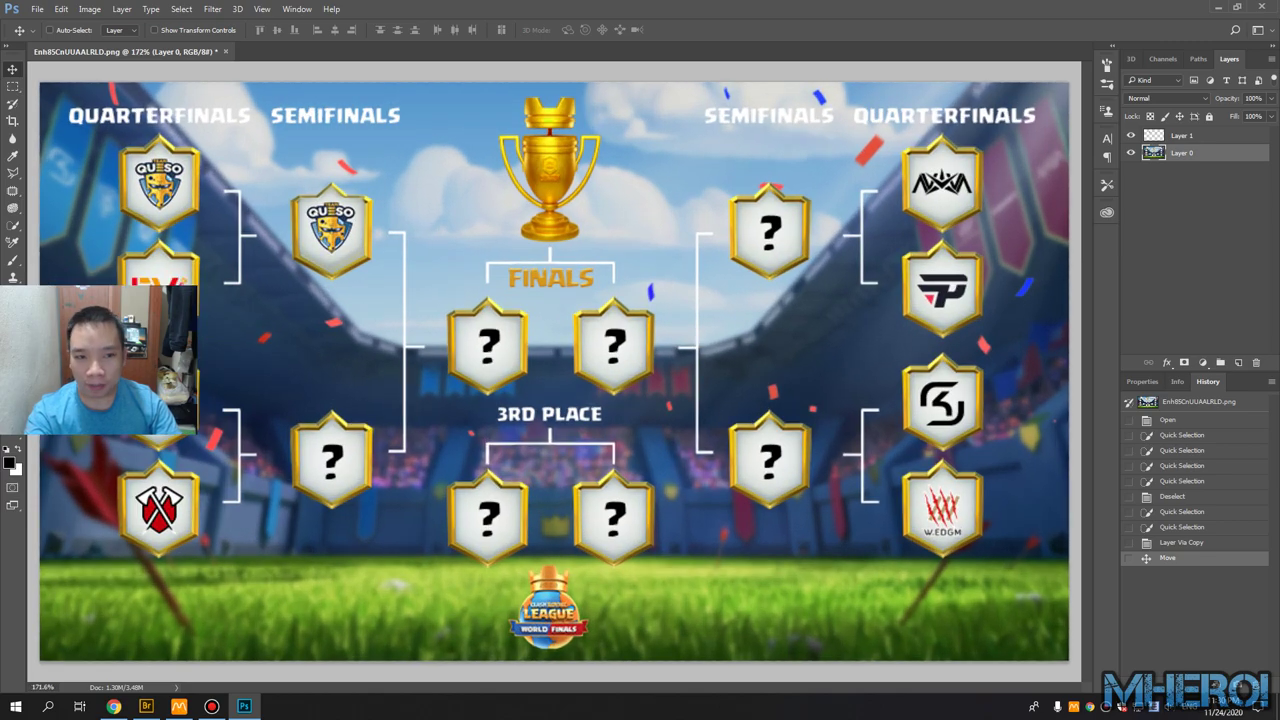
pyautogui.scroll(-1, 553, 371)
pyautogui.press('w')
pyautogui.click(876, 213)
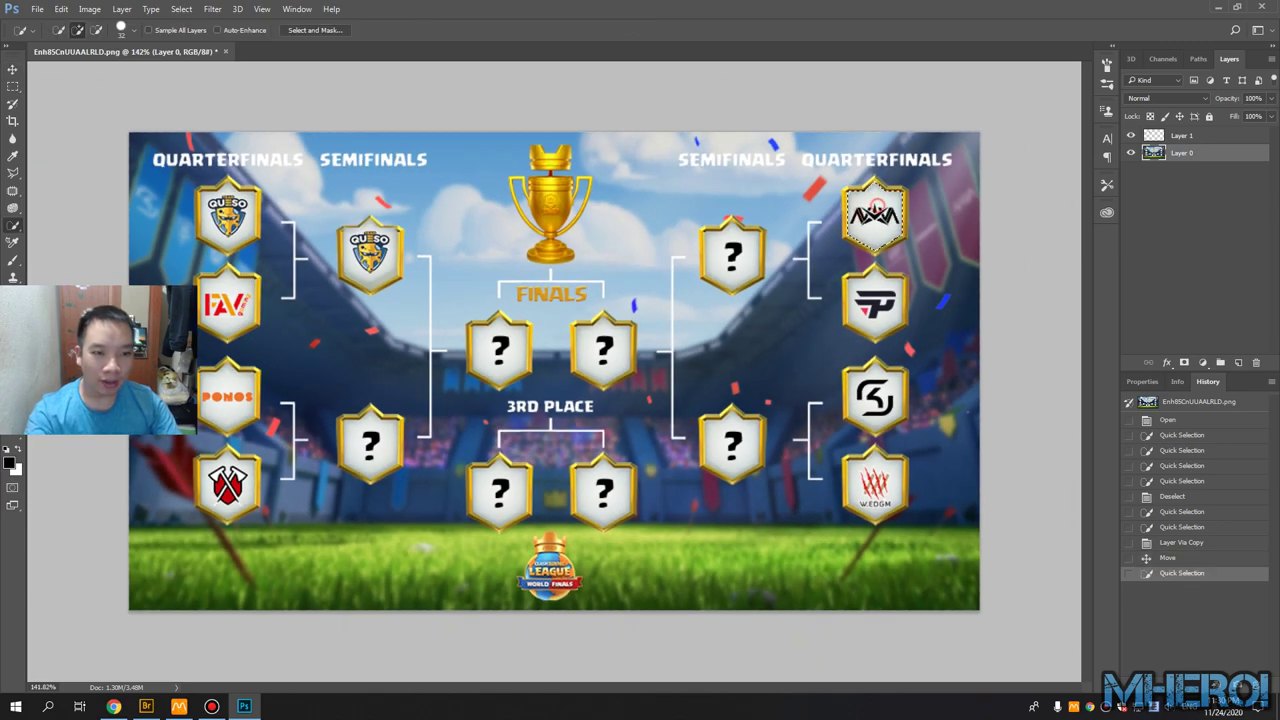
pyautogui.click(884, 190)
pyautogui.click(870, 240)
pyautogui.hotkey('ctrl', 'j')
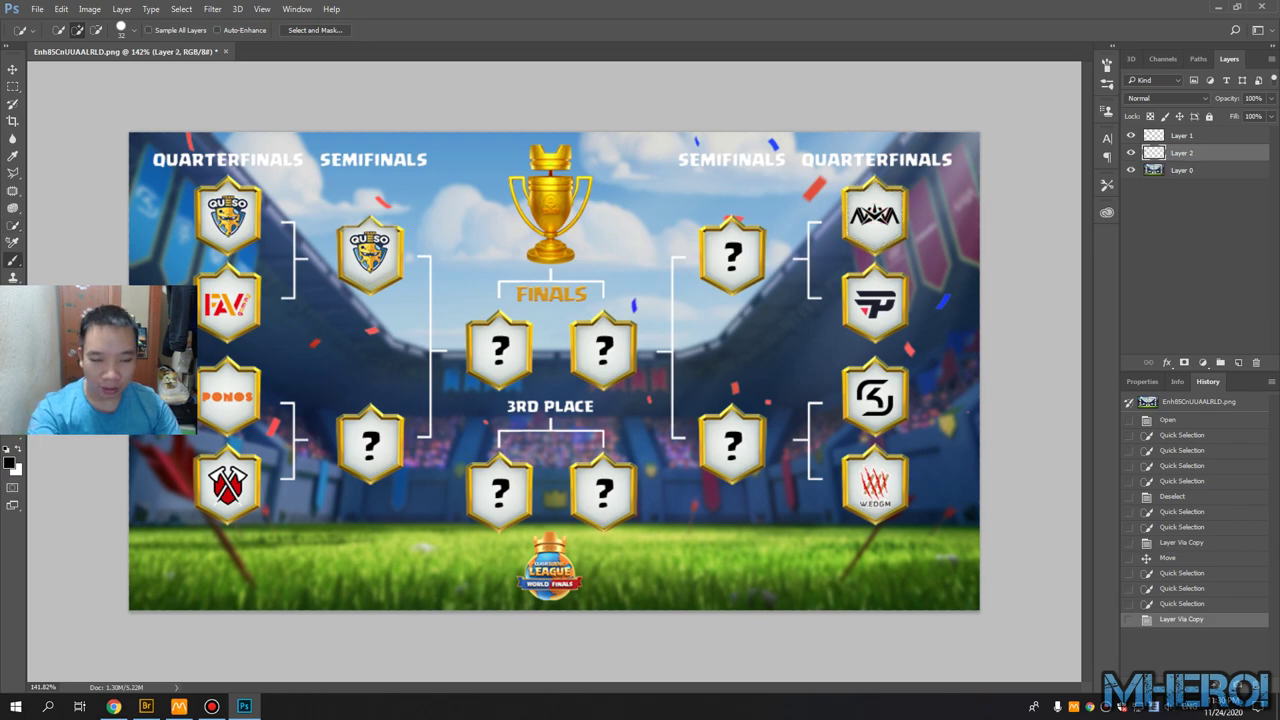
# Move the copied top-right quarterfinal logo over the question mark of the upper-right semifinal badge
pyautogui.press('b')
pyautogui.press('v')
pyautogui.moveTo(872, 222); pyautogui.dragTo(731, 260)
pyautogui.scroll(-3, 731, 260)
pyautogui.scroll(3, 554, 371)
# Copy the SK badge's inner area from Layer 0 to a new layer and place it on the lower-right semifinal badge
pyautogui.press('w')
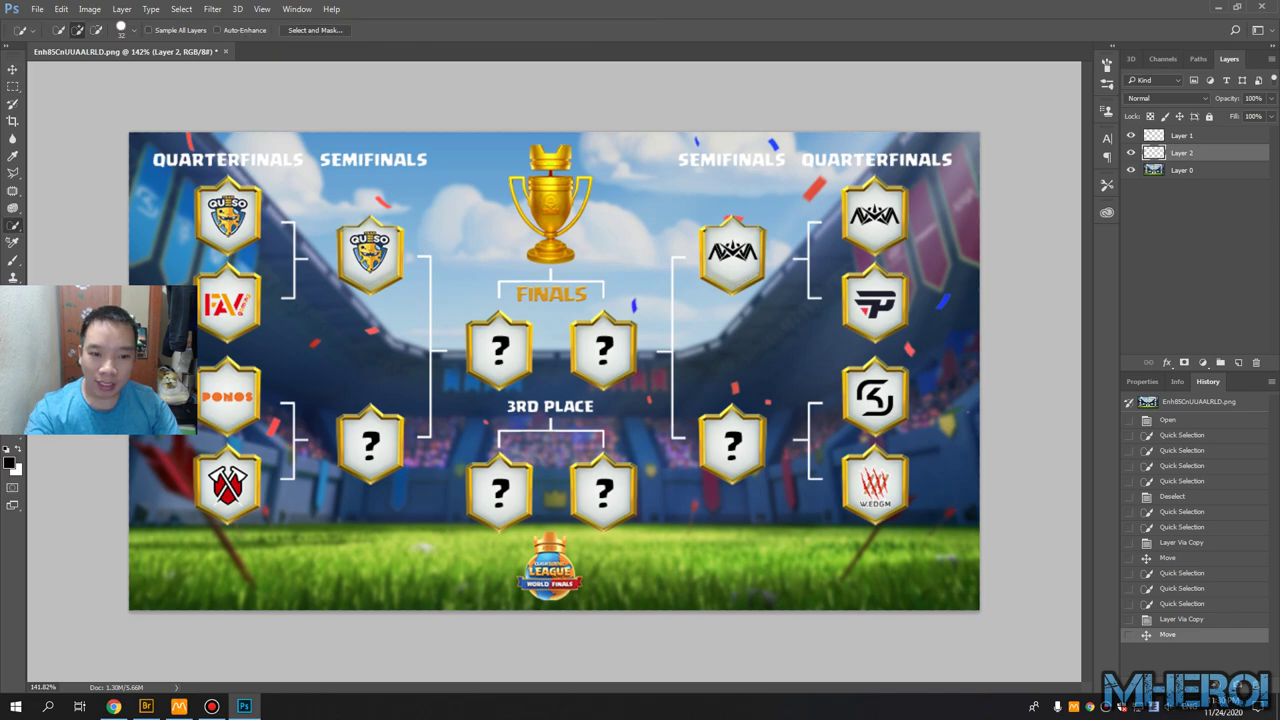
pyautogui.click(875, 406)
pyautogui.click(1172, 165)
pyautogui.hotkey('ctrl', 'j')
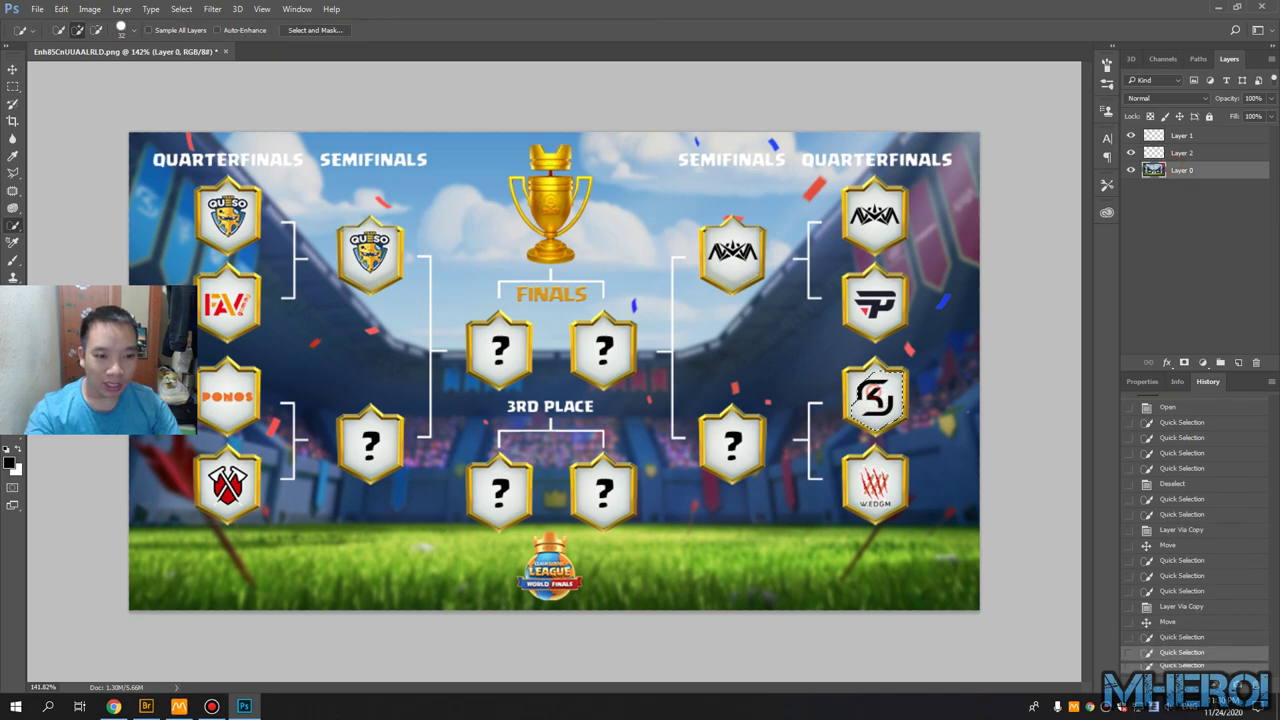
pyautogui.press('v')
pyautogui.moveTo(885, 382); pyautogui.dragTo(762, 426)
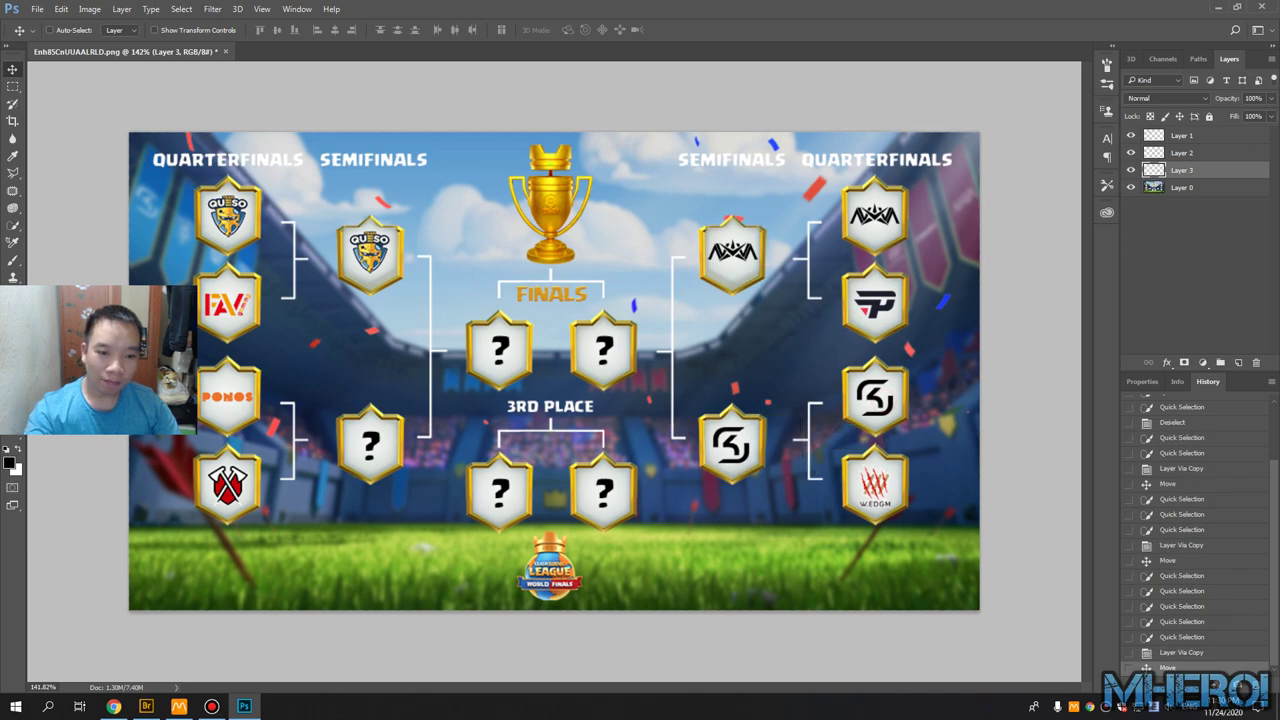
pyautogui.scroll(-1, 554, 372)
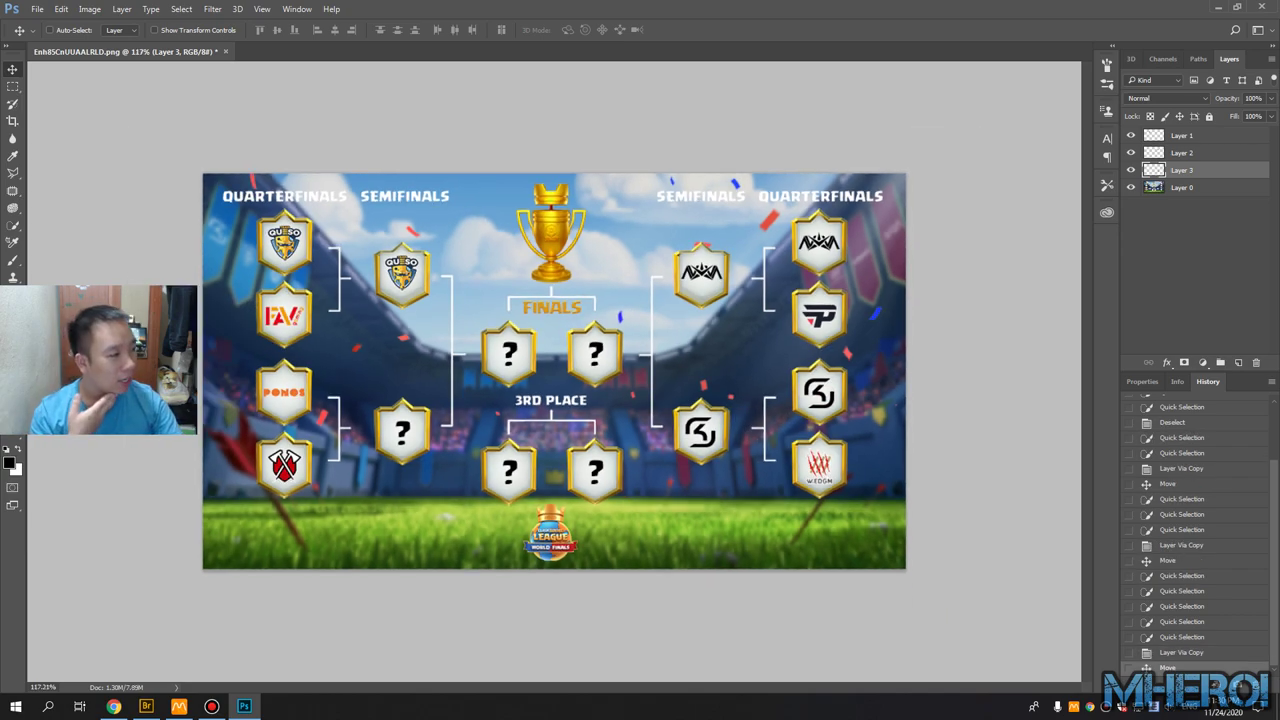
pyautogui.scroll(2, 554, 372)
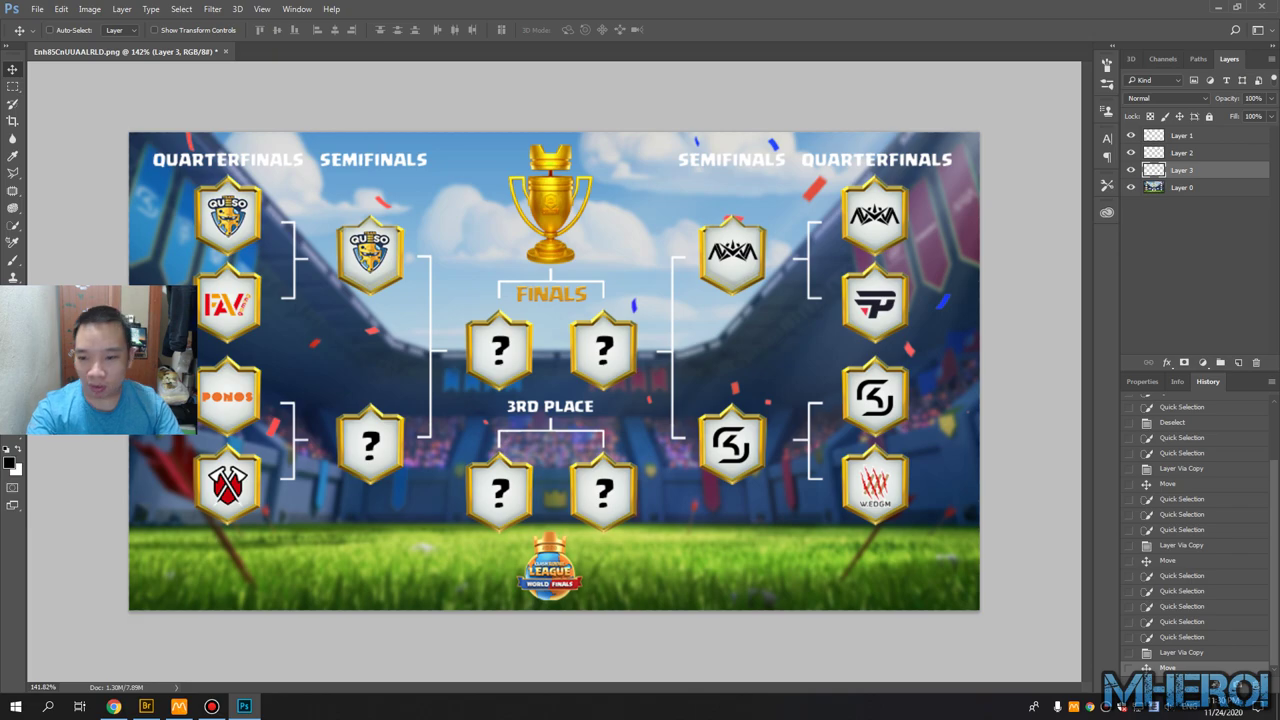
pyautogui.scroll(-1, 554, 372)
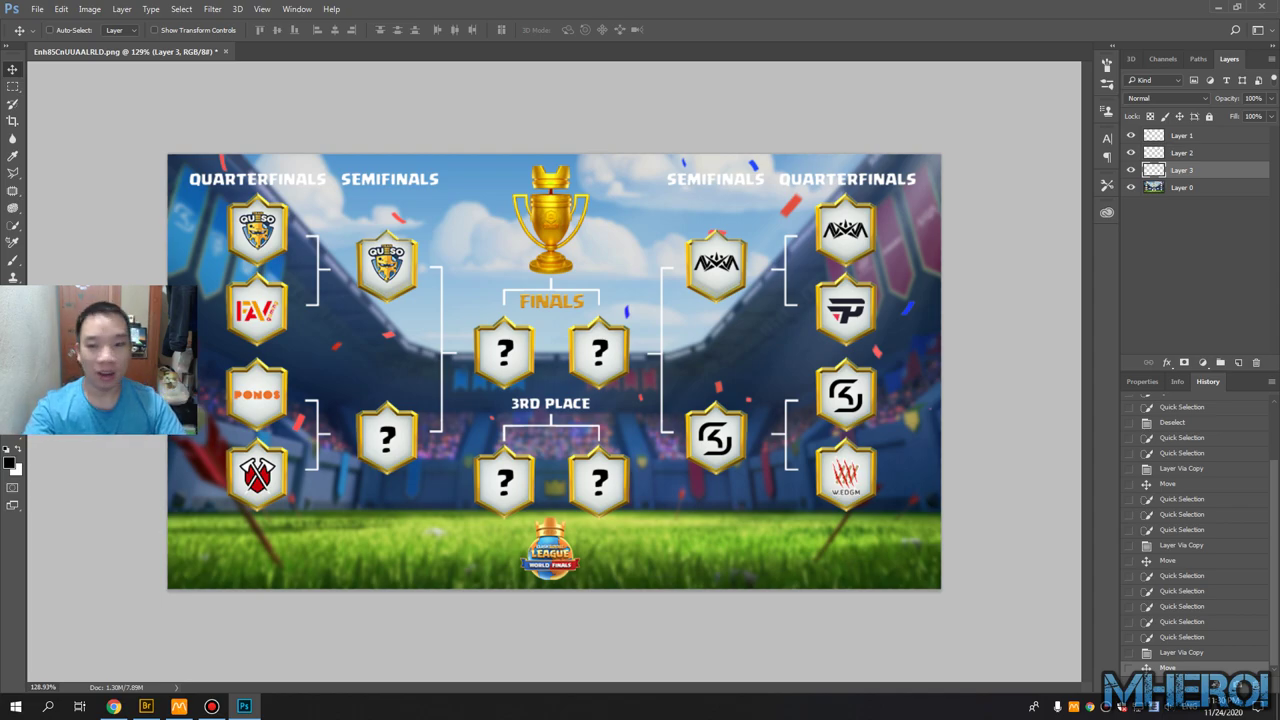
# Quick-select the inner area of the PONOS quarterfinal badge on Layer 0 and copy it to a new layer
pyautogui.click(1182, 187)
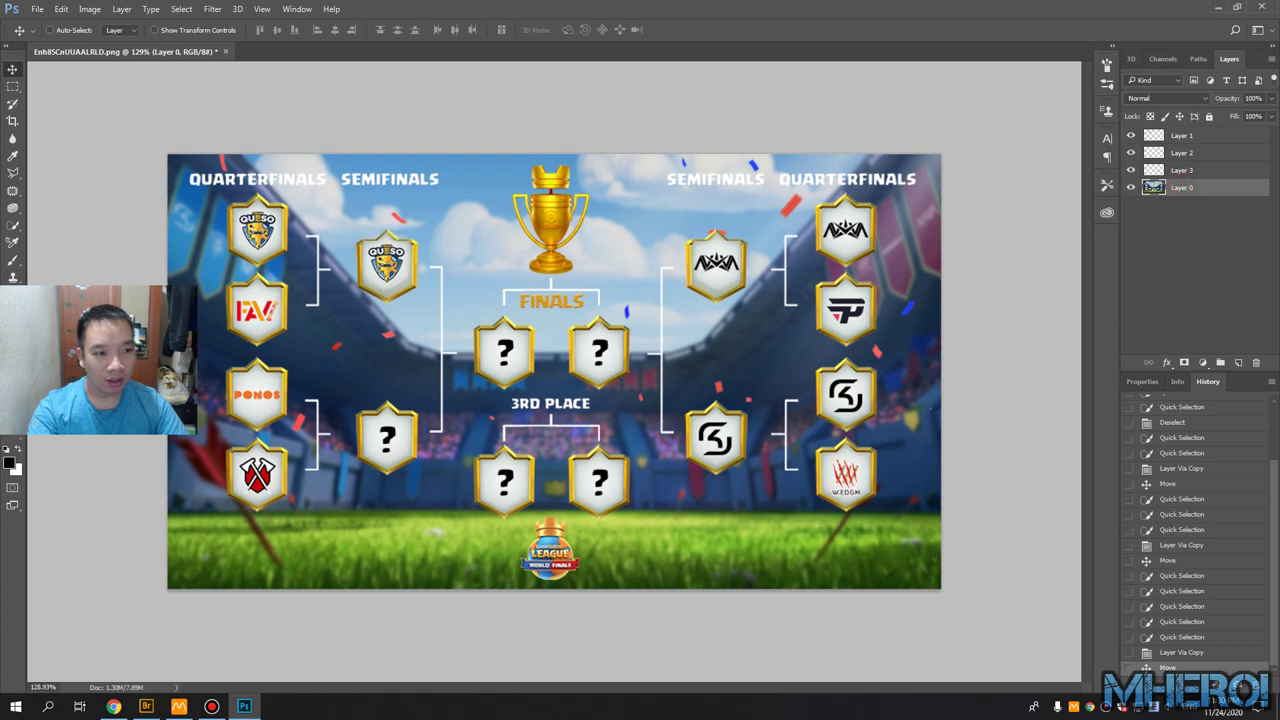
pyautogui.scroll(4, 486, 383)
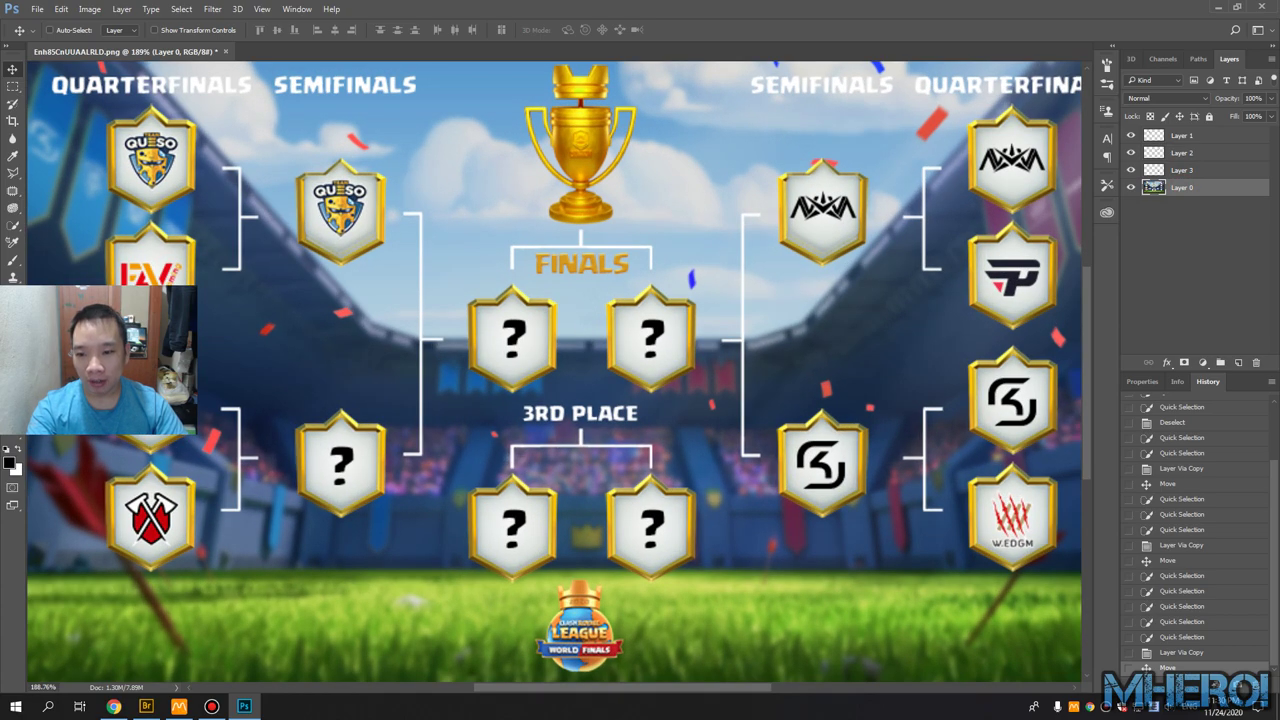
pyautogui.scroll(-1, 553, 372)
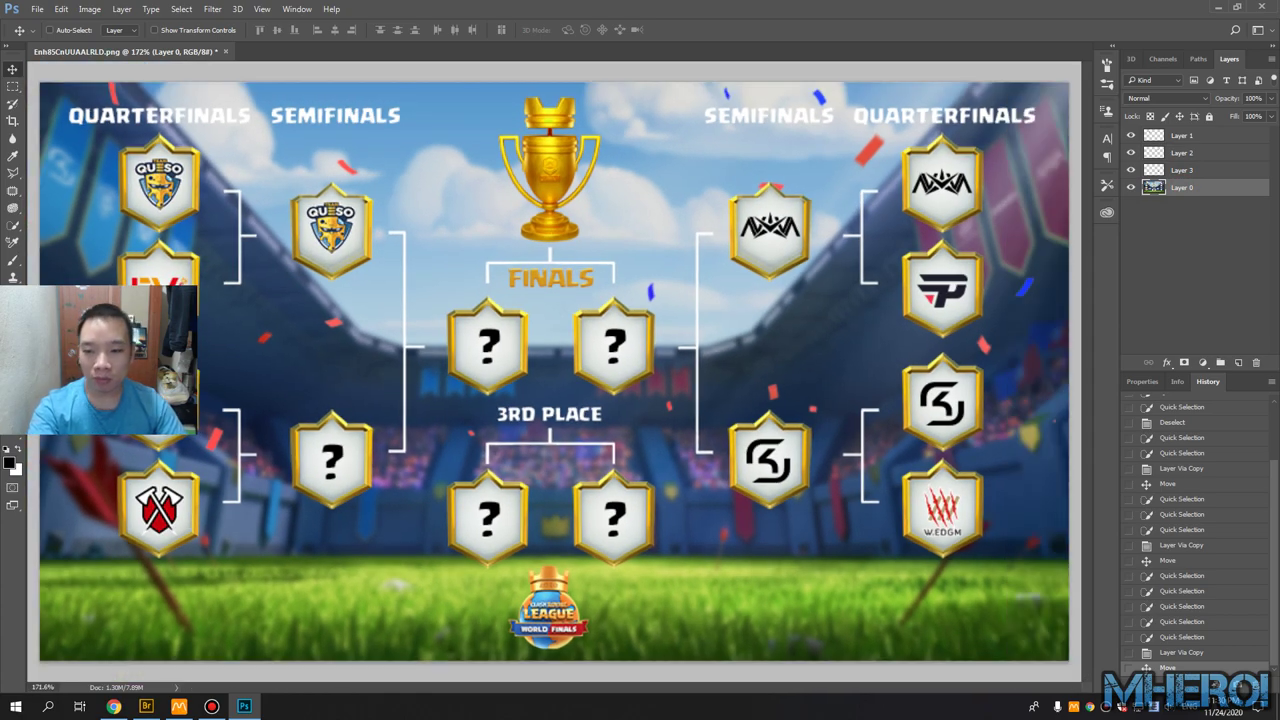
pyautogui.scroll(3, 141, 496)
pyautogui.moveTo(186, 542); pyautogui.dragTo(228, 508)
pyautogui.press('w')
pyautogui.moveTo(196, 330); pyautogui.dragTo(208, 325)
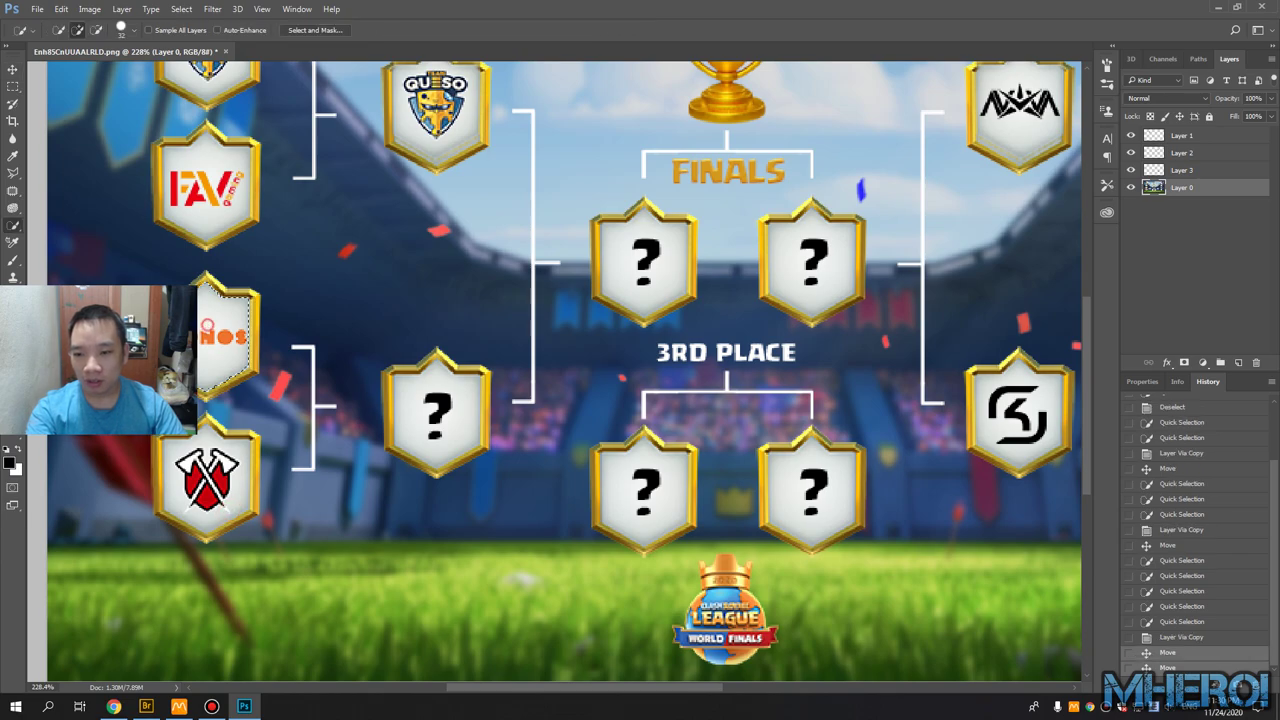
pyautogui.hotkey('ctrl', 'j')
# Move the PONOS logo copy over the question mark of the lower-left semifinal badge
pyautogui.press('b')
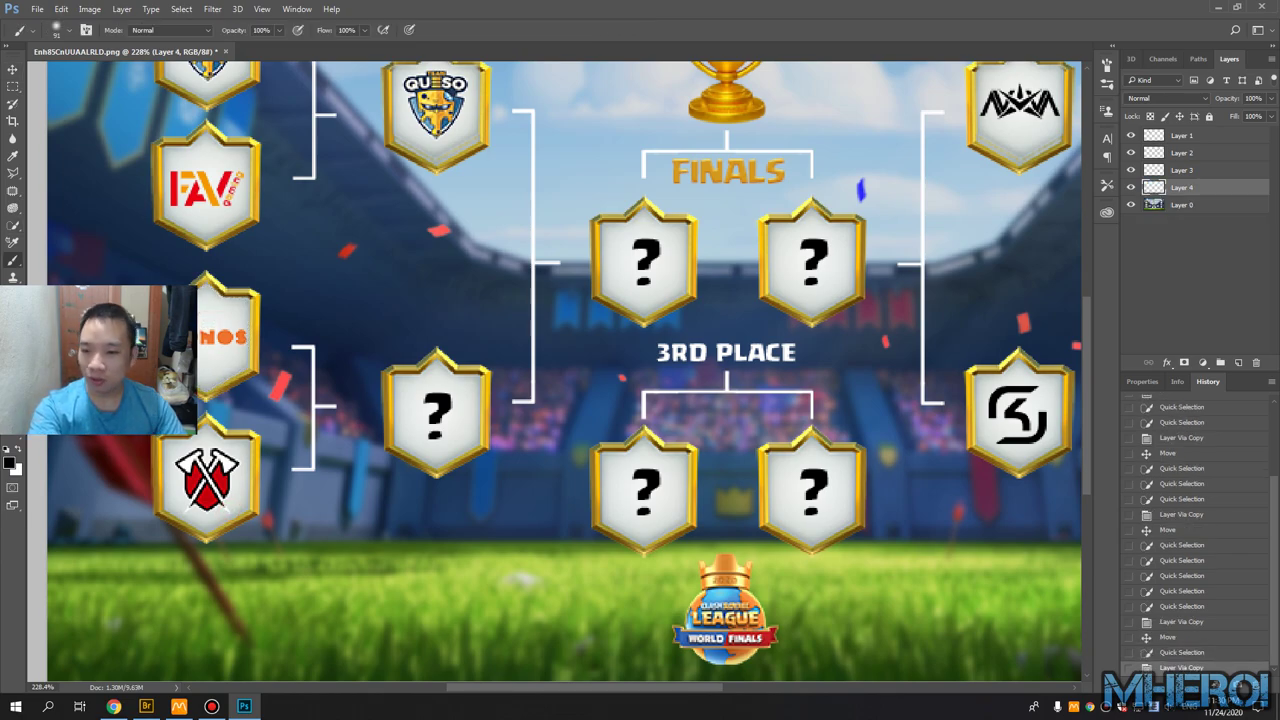
pyautogui.press('v')
pyautogui.moveTo(255, 330); pyautogui.dragTo(465, 404)
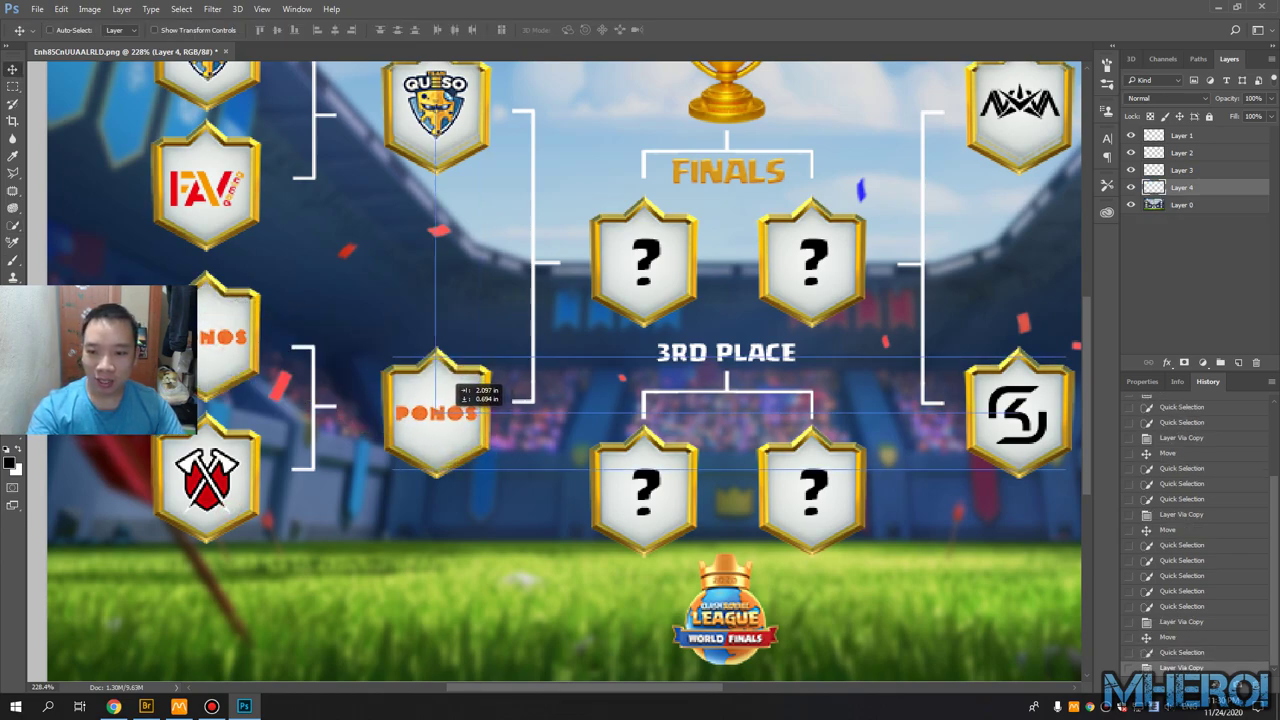
pyautogui.scroll(-1, 460, 420)
pyautogui.scroll(-1, 588, 350)
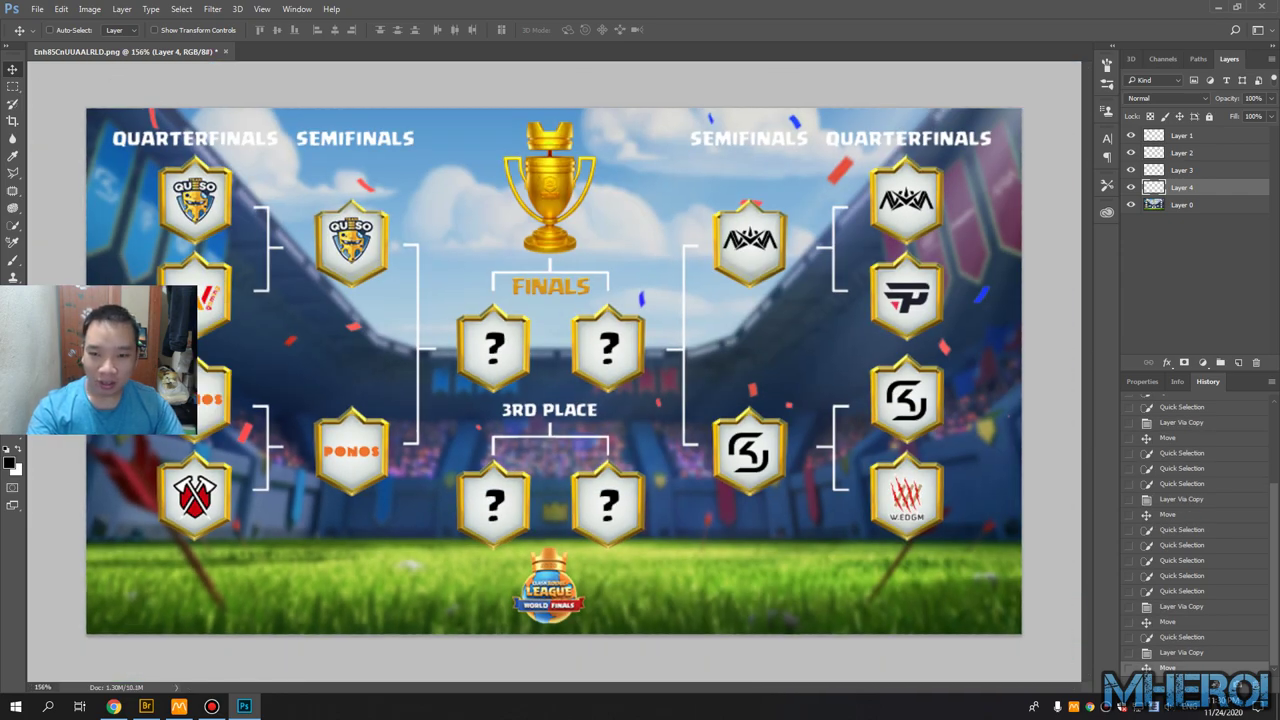
# Duplicate Layer 2, the upper-right semifinal logo, and place the copy over the question mark of the right finals badge
pyautogui.click(1131, 152)
pyautogui.click(1131, 152)
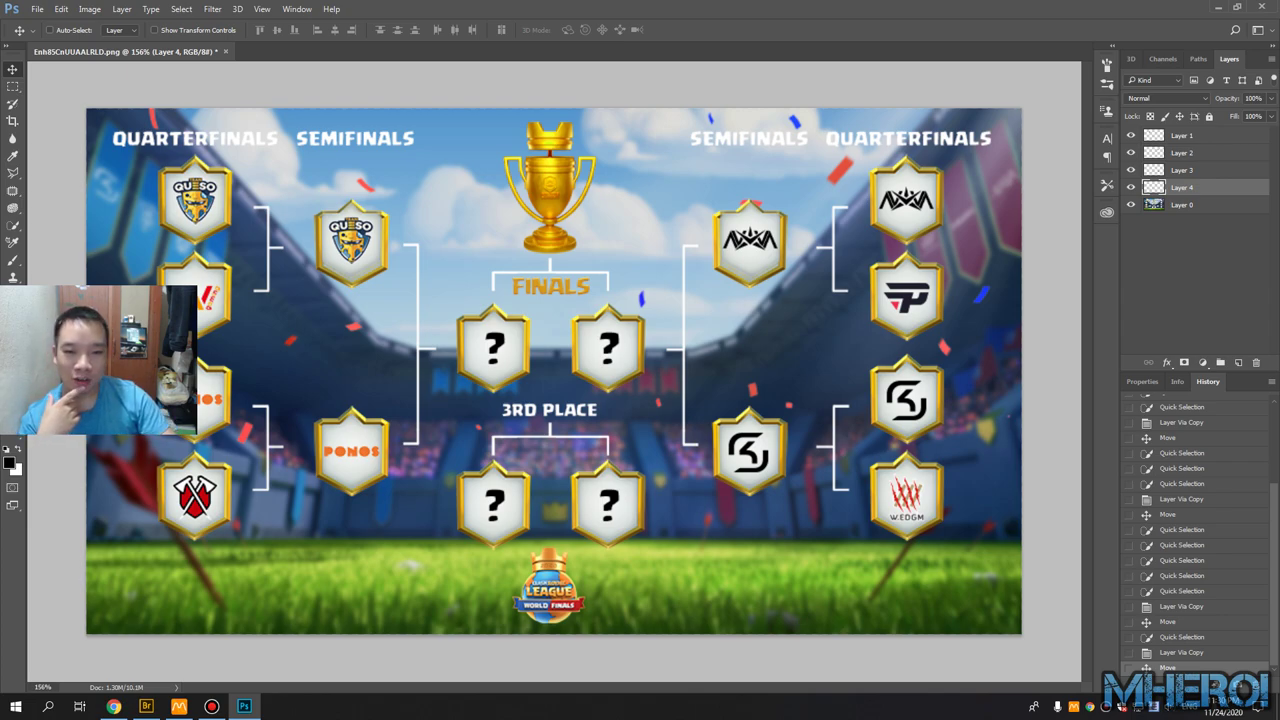
pyautogui.click(1182, 135)
pyautogui.click(1182, 152)
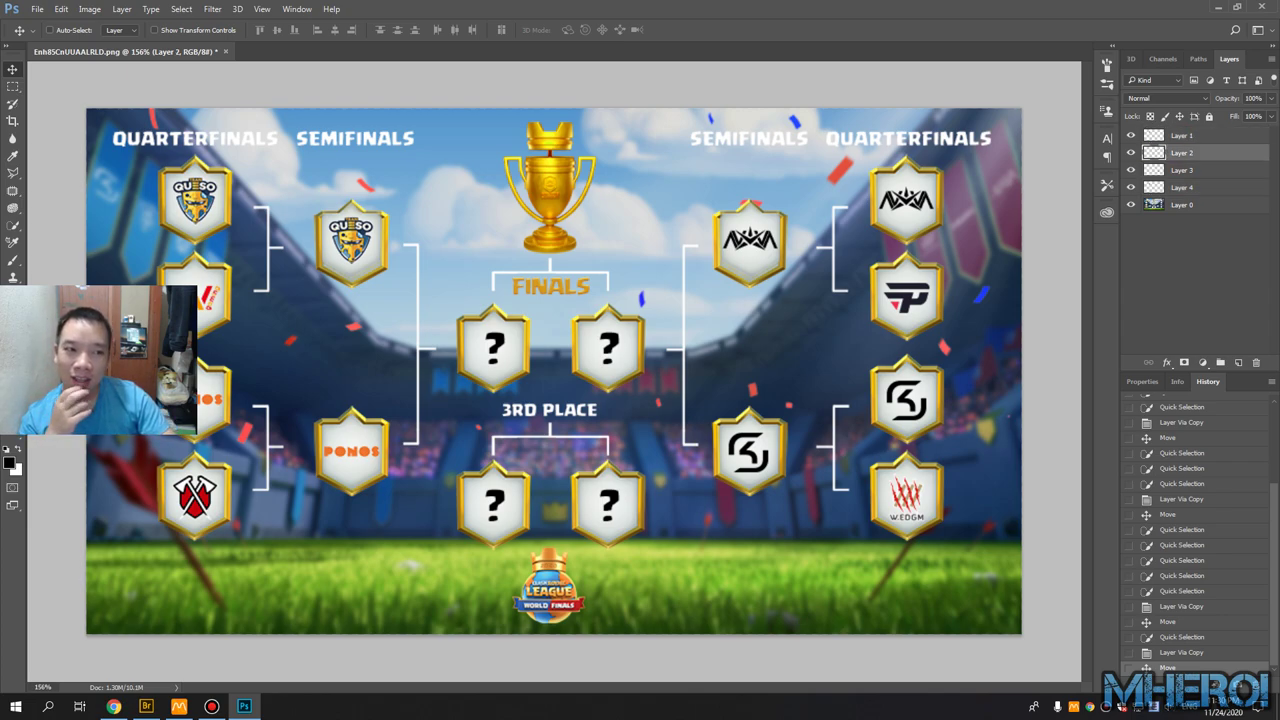
pyautogui.click(1131, 152)
pyautogui.click(1131, 152)
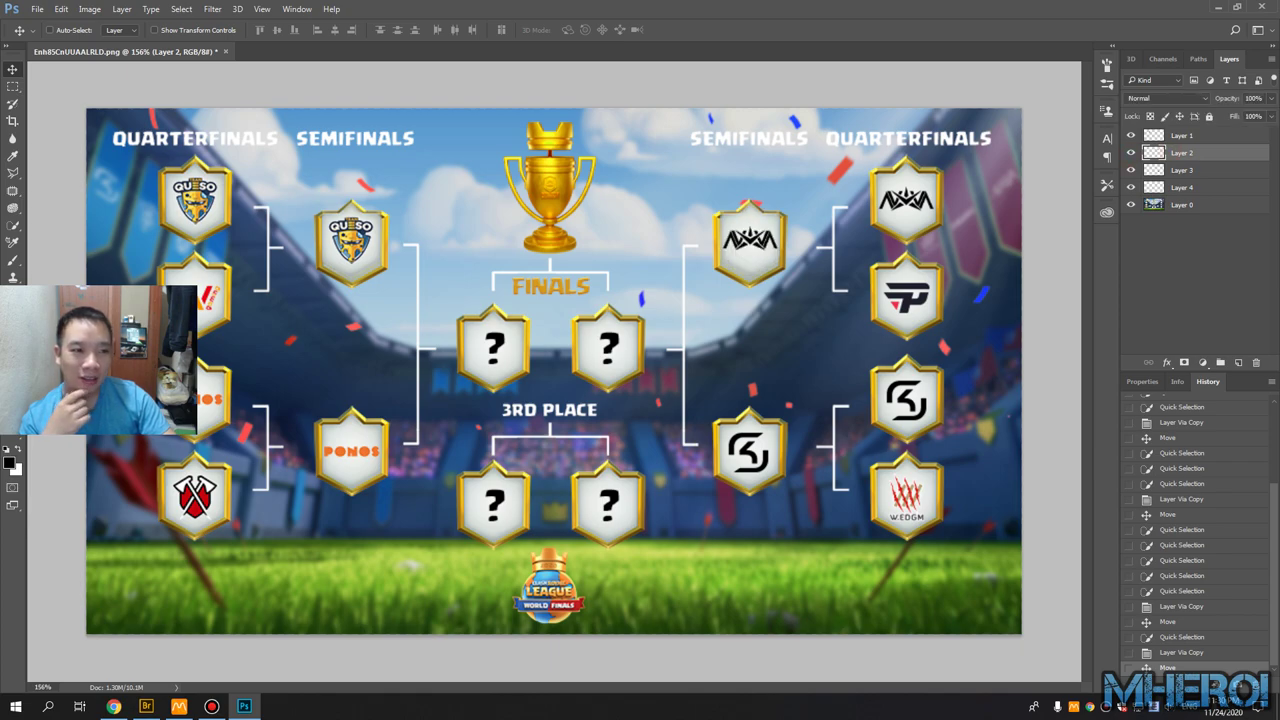
pyautogui.hotkey('ctrl', 'j')
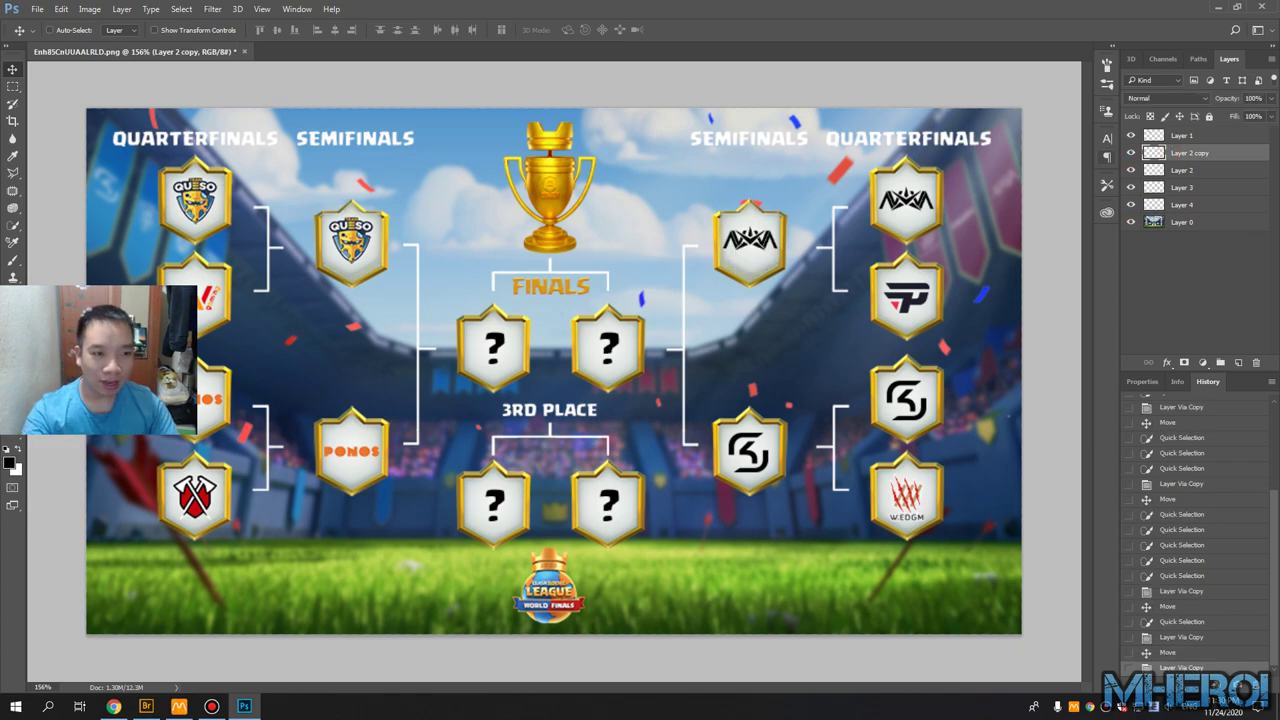
pyautogui.moveTo(768, 214); pyautogui.dragTo(626, 318)
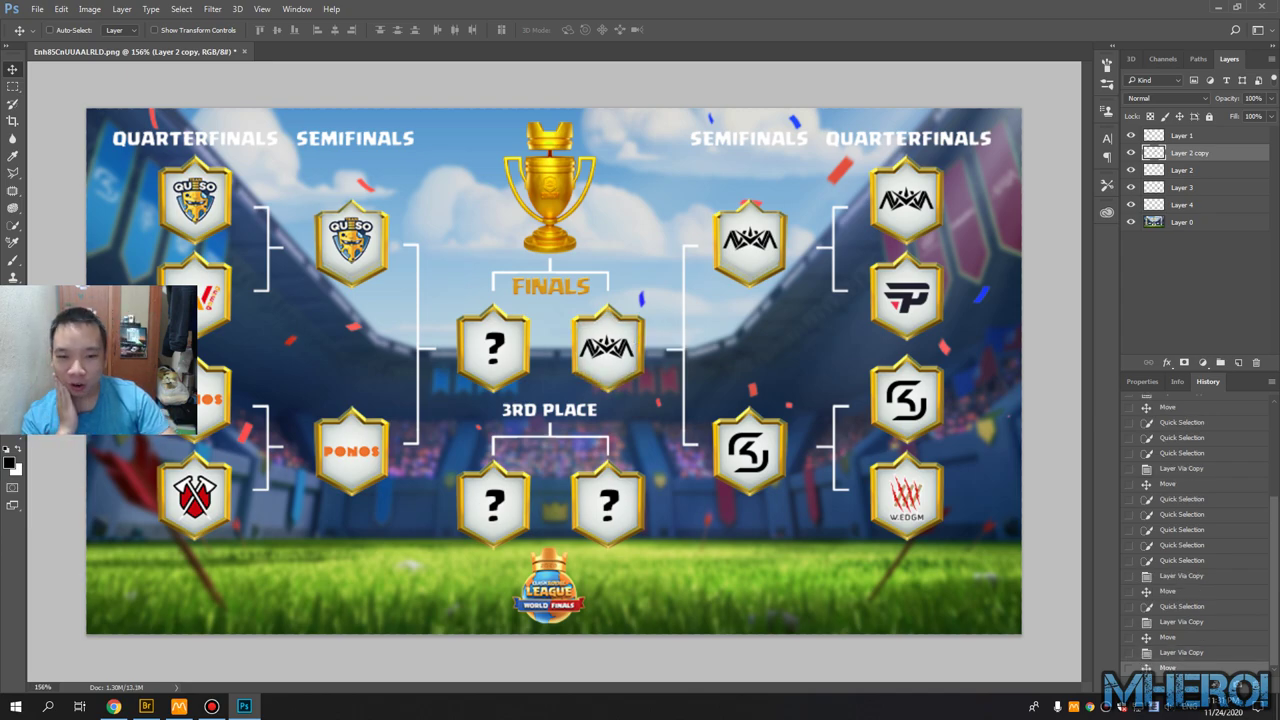
# Move the SK logo on Layer 3 from the lower-right semifinal badge onto the right 3rd place badge
pyautogui.click(1131, 170)
pyautogui.click(1131, 170)
pyautogui.click(1182, 187)
pyautogui.click(1131, 187)
pyautogui.click(1131, 187)
pyautogui.moveTo(750, 452); pyautogui.dragTo(609, 500)
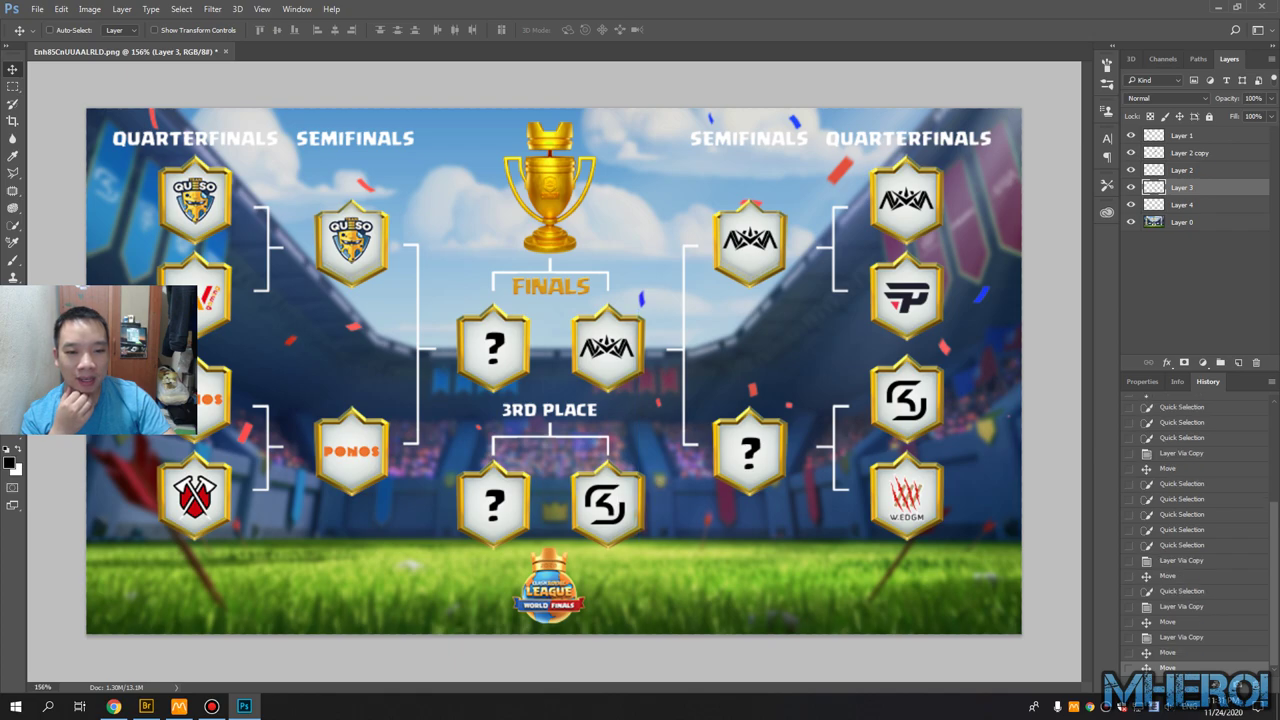
# Duplicate the Queso logo on Layer 1 and place one of the two over the question mark of the left finals badge
pyautogui.click(1185, 135)
pyautogui.click(1131, 135)
pyautogui.click(1131, 135)
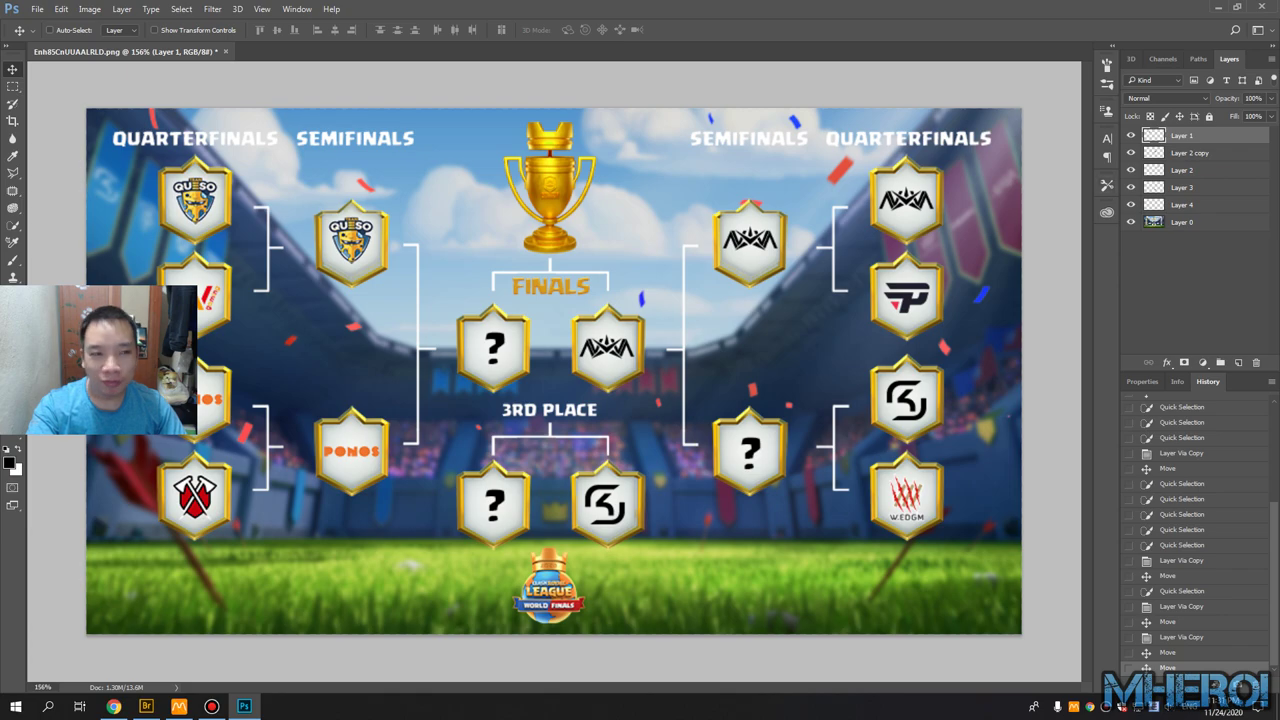
pyautogui.click(1181, 170)
pyautogui.click(1131, 170)
pyautogui.click(1131, 170)
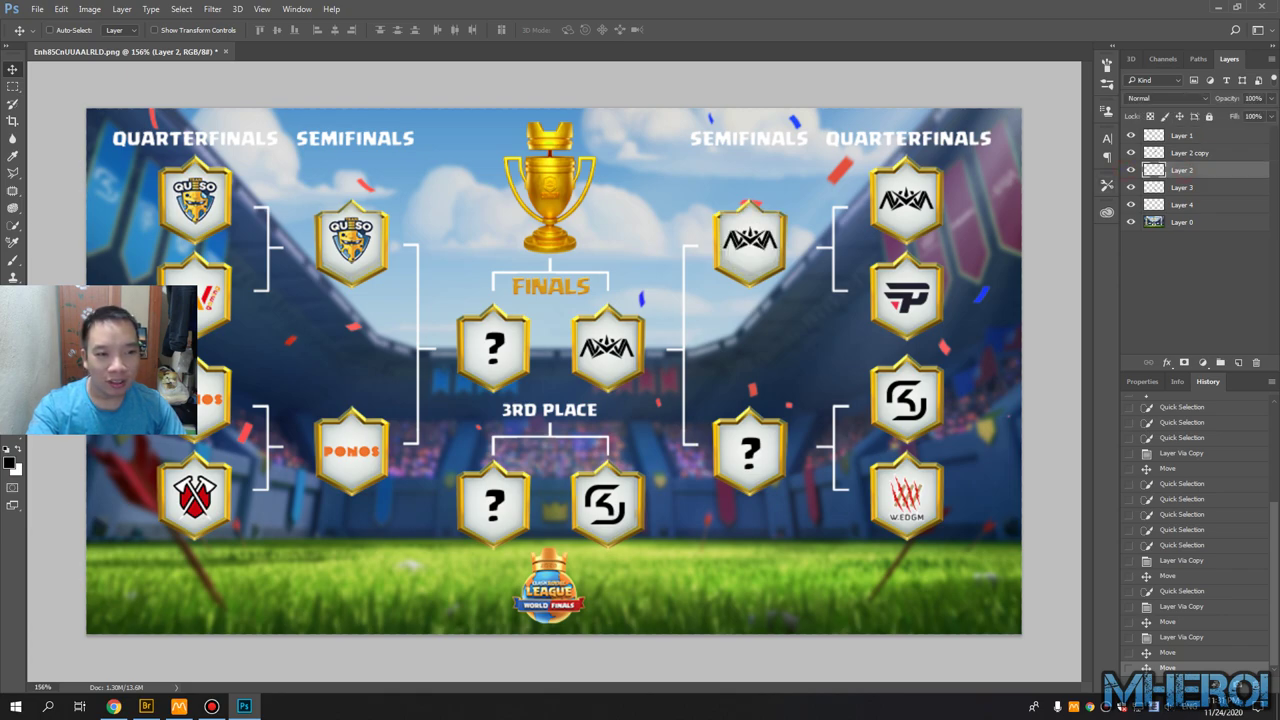
pyautogui.click(1181, 135)
pyautogui.click(1131, 135)
pyautogui.click(1131, 135)
pyautogui.moveTo(341, 247); pyautogui.dragTo(507, 328)
pyautogui.hotkey('ctrl', 'j')
pyautogui.click(1131, 152)
pyautogui.click(1131, 152)
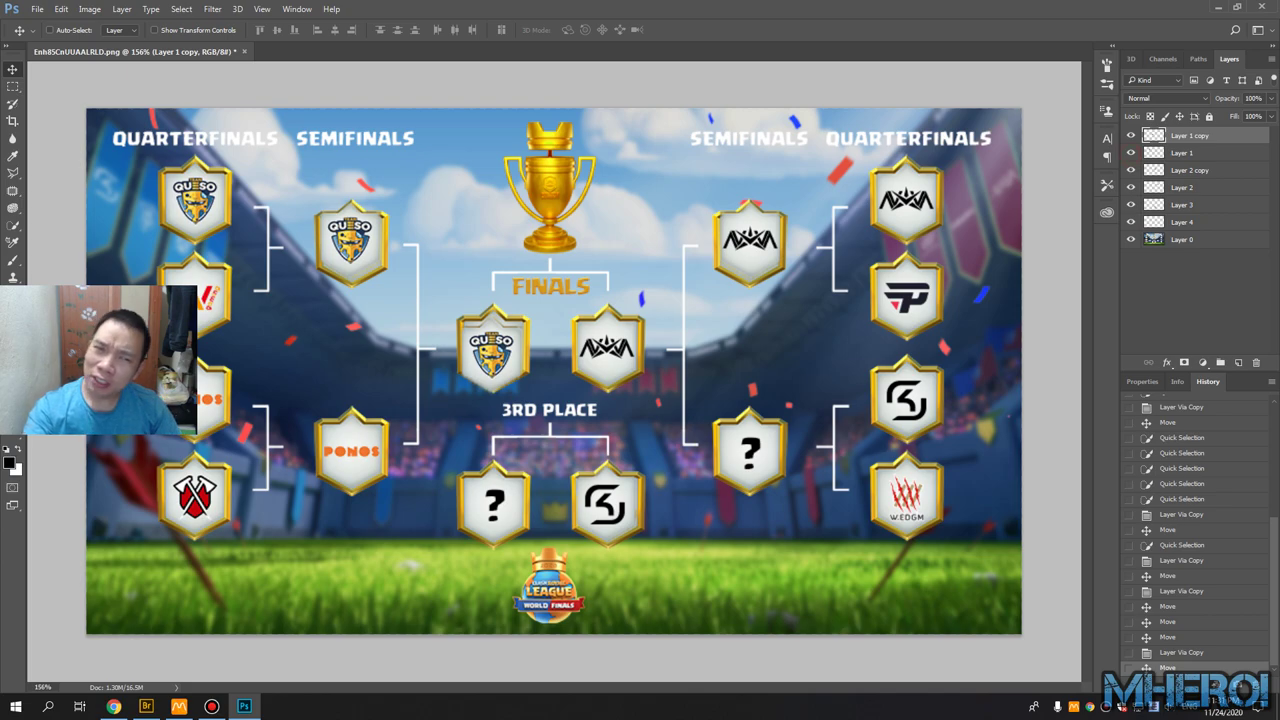
# Toggle the visibility of Layer 2 copy, Layer 2 and Layer 3 to check which logo each layer holds
pyautogui.click(1182, 152)
pyautogui.click(1131, 170)
pyautogui.click(1131, 170)
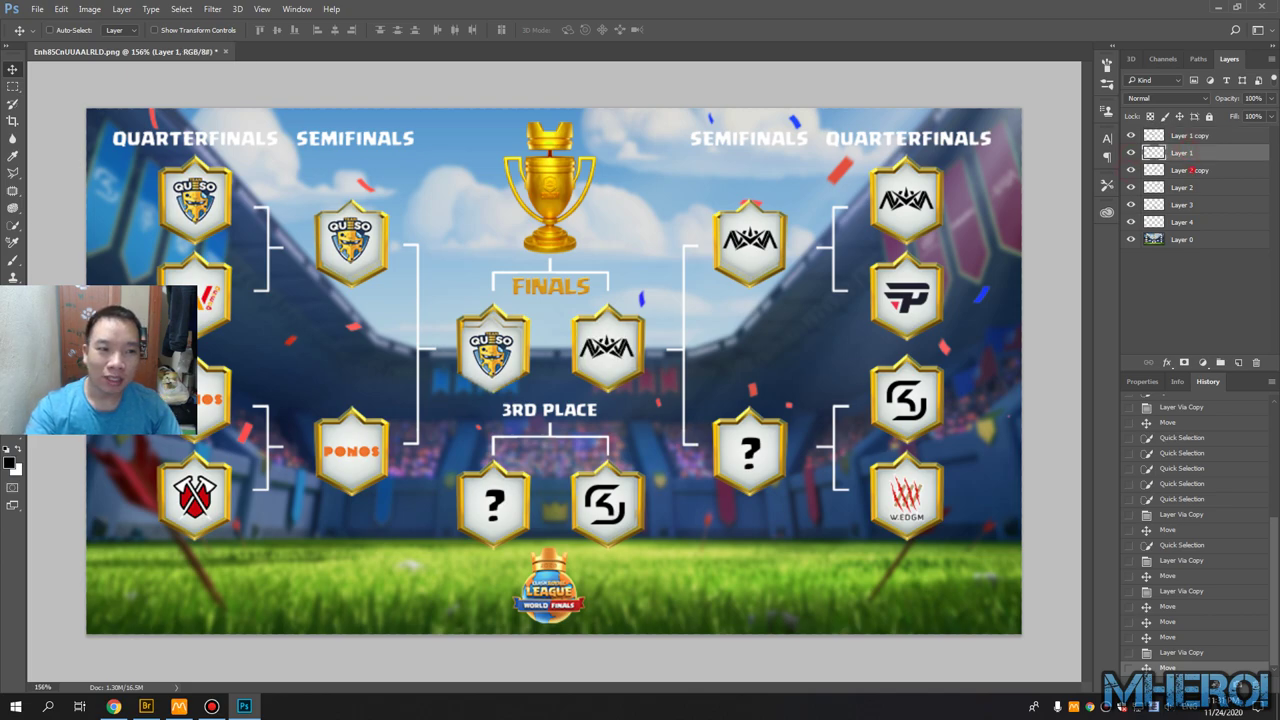
pyautogui.click(1185, 170)
pyautogui.click(1185, 187)
pyautogui.click(1131, 187)
pyautogui.click(1131, 187)
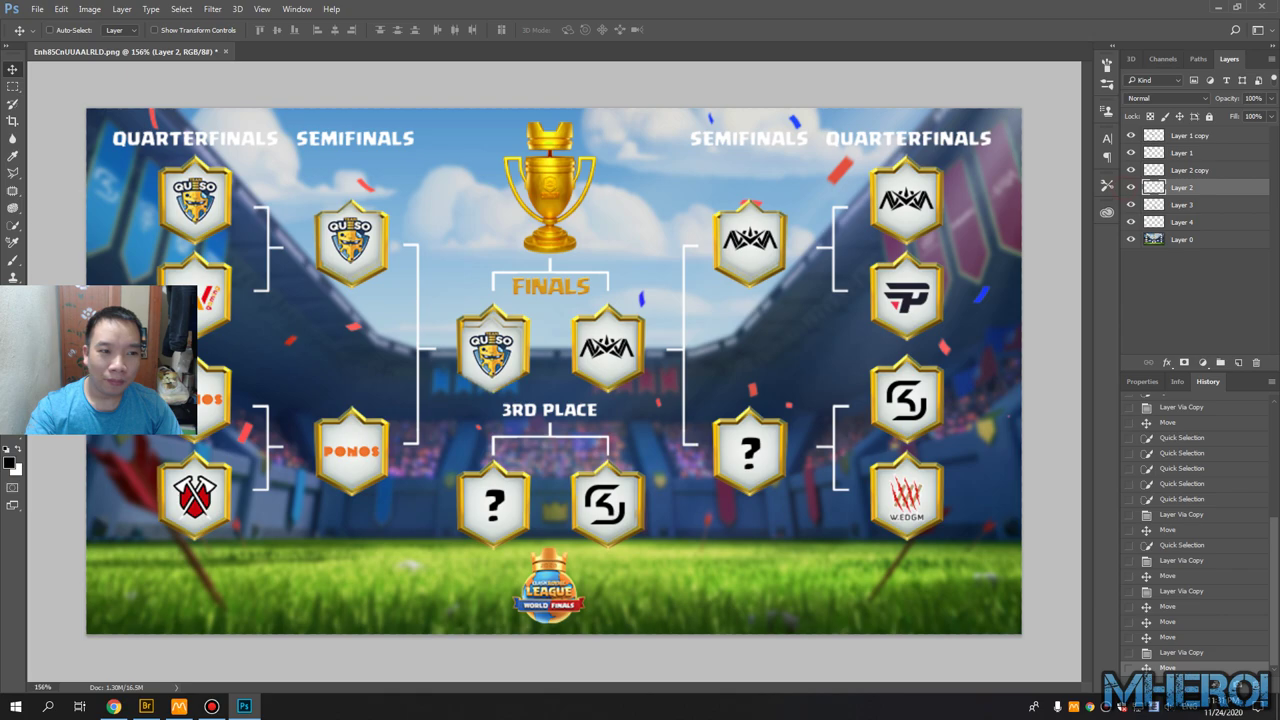
pyautogui.click(1183, 204)
pyautogui.click(1131, 204)
pyautogui.click(1131, 204)
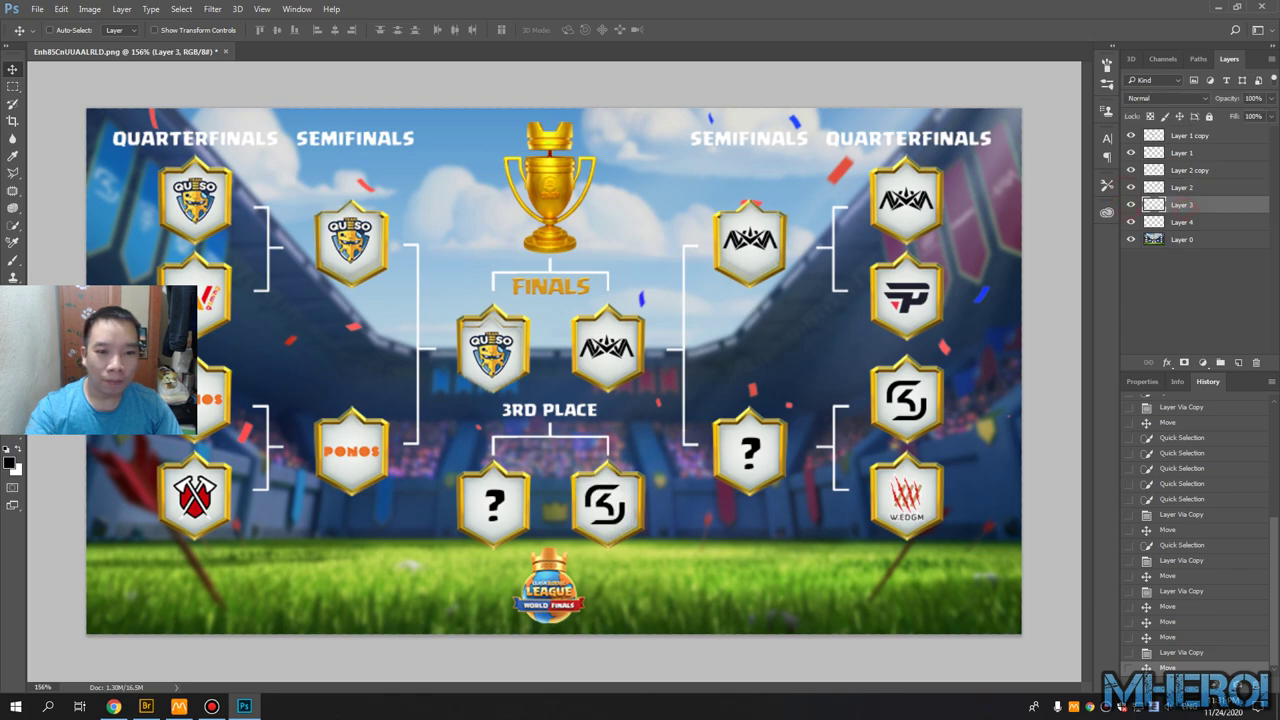
# Duplicate the PONOS logo on Layer 4 and place the copy over the question mark of the left 3rd place badge
pyautogui.click(1183, 221)
pyautogui.click(1131, 221)
pyautogui.click(1131, 221)
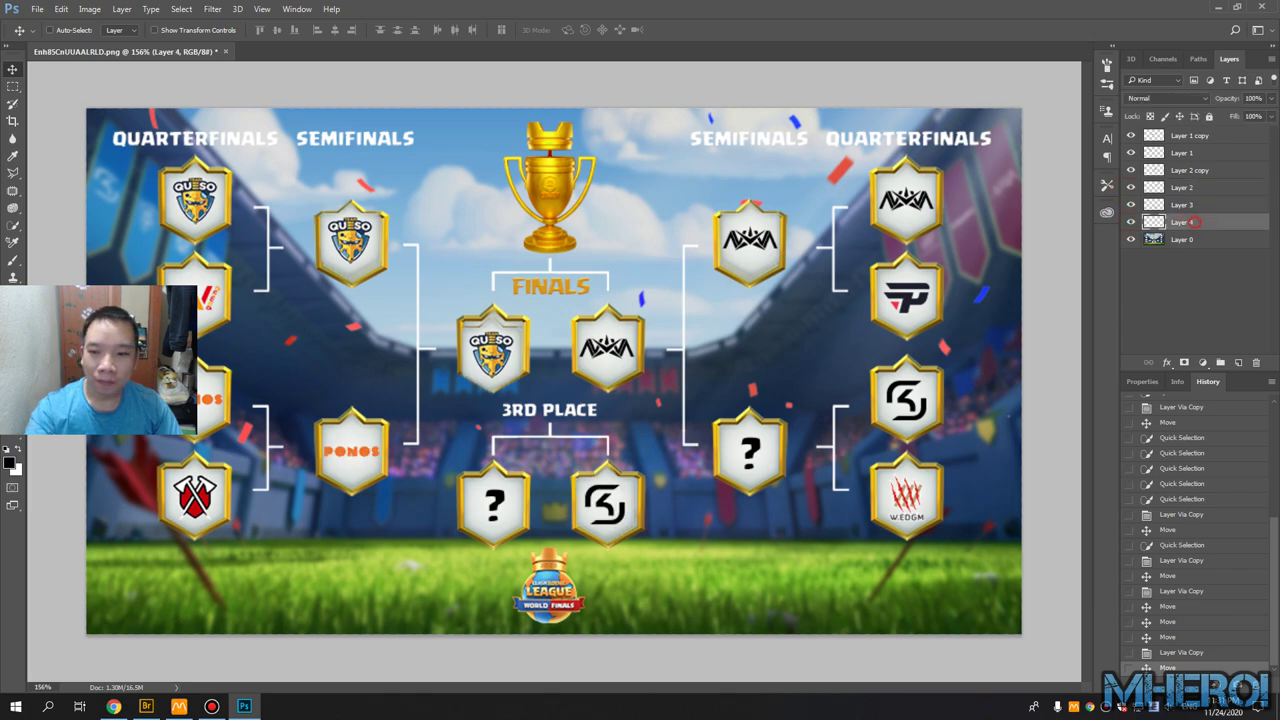
pyautogui.hotkey('ctrl', 'j')
pyautogui.moveTo(379, 435); pyautogui.dragTo(520, 486)
pyautogui.click(1131, 135)
pyautogui.click(1131, 135)
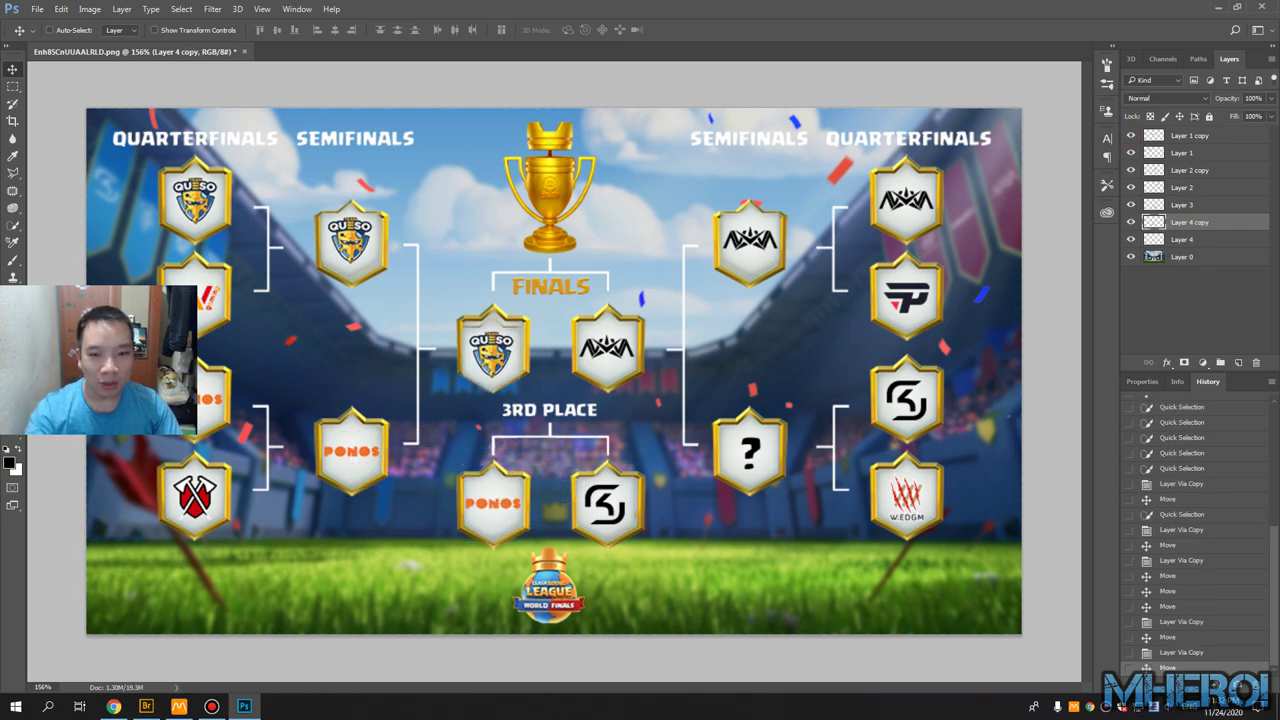
# Duplicate Layer 2 copy, the logo in the right finals badge, and place the new copy on the trophy
pyautogui.click(1190, 135)
pyautogui.click(1190, 152)
pyautogui.click(1190, 170)
pyautogui.hotkey('ctrl', 'j')
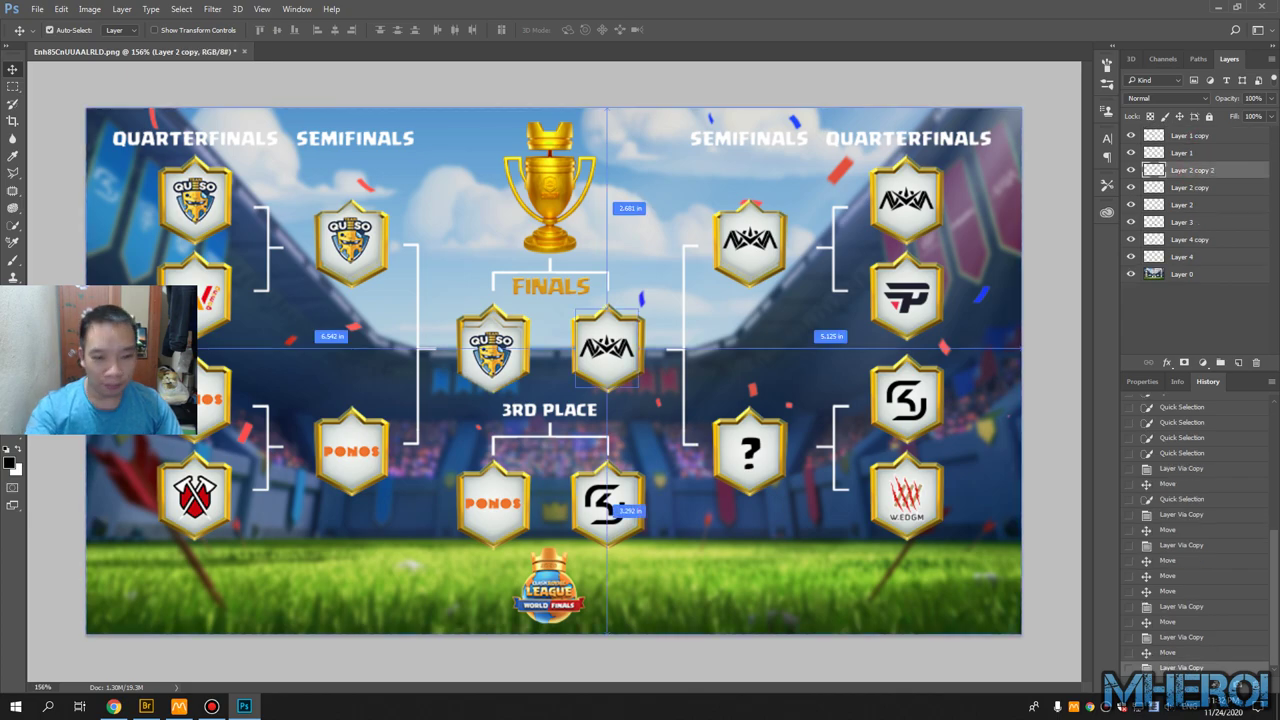
pyautogui.moveTo(608, 347); pyautogui.dragTo(550, 190)
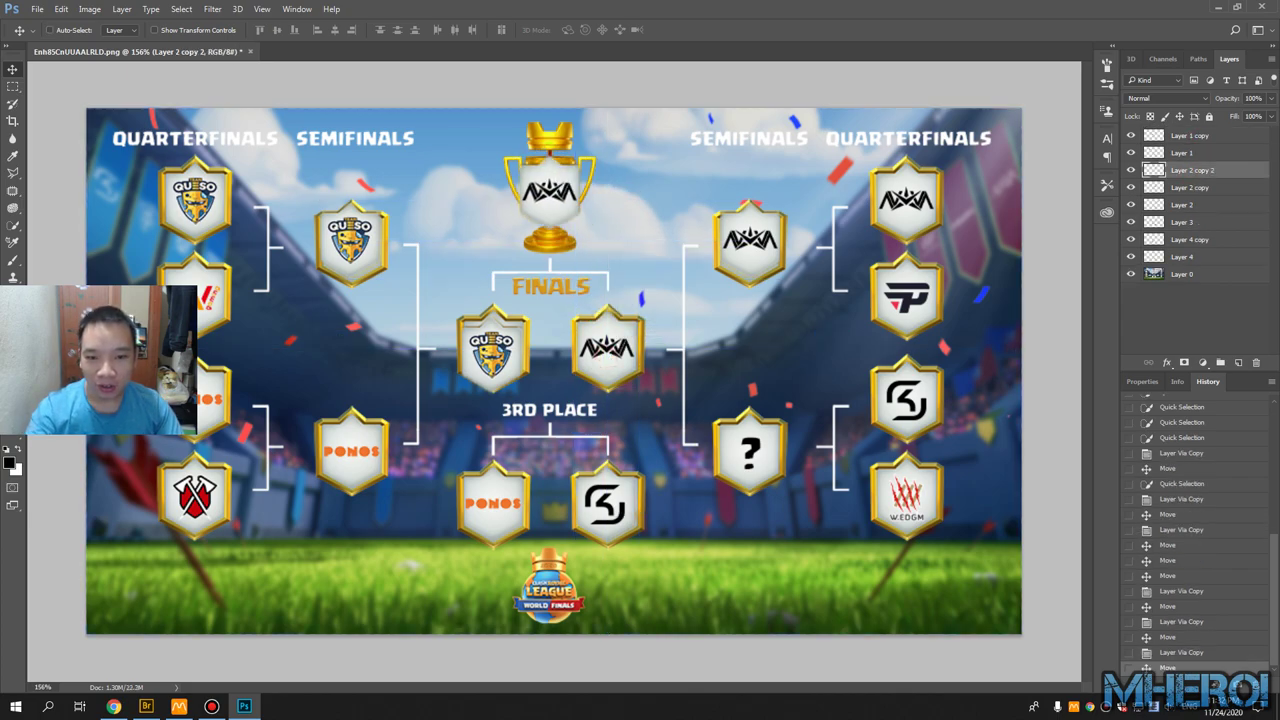
# Duplicate the SK logo on Layer 3 and place the copy over the World Finals emblem below the 3rd place badges
pyautogui.click(1190, 135)
pyautogui.click(1131, 135)
pyautogui.click(1131, 135)
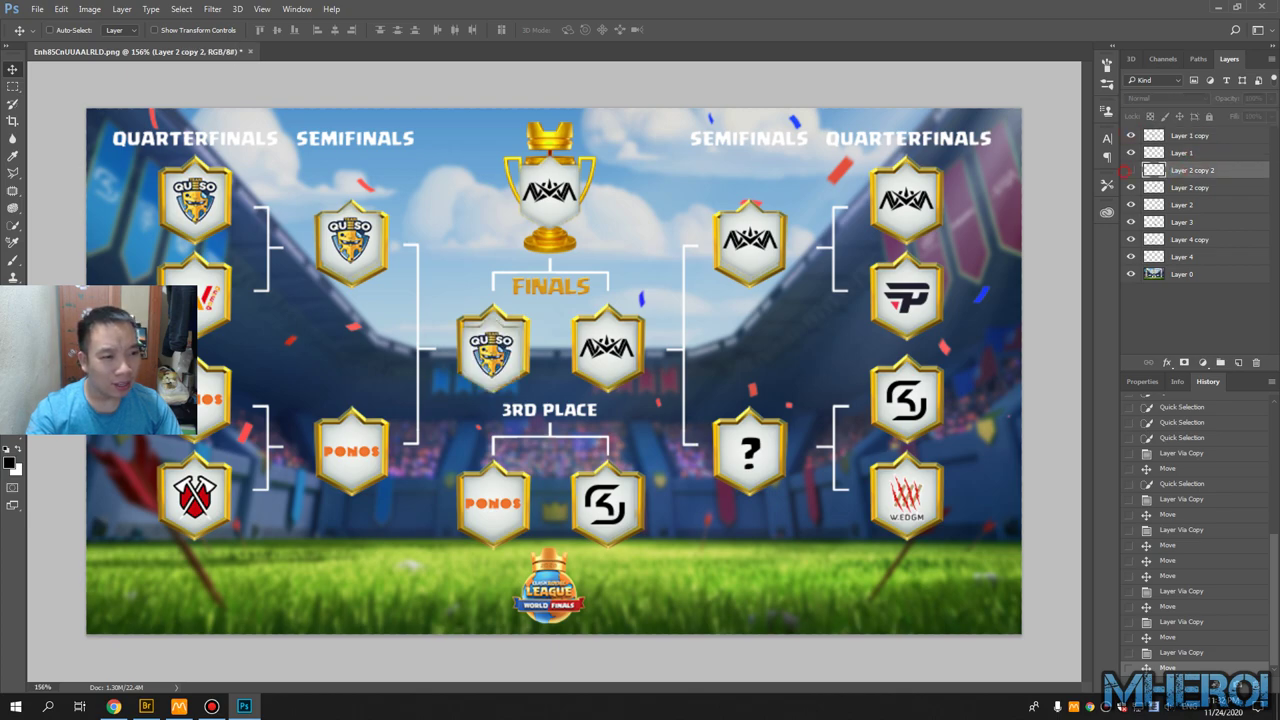
pyautogui.click(1190, 187)
pyautogui.click(1131, 204)
pyautogui.click(1131, 204)
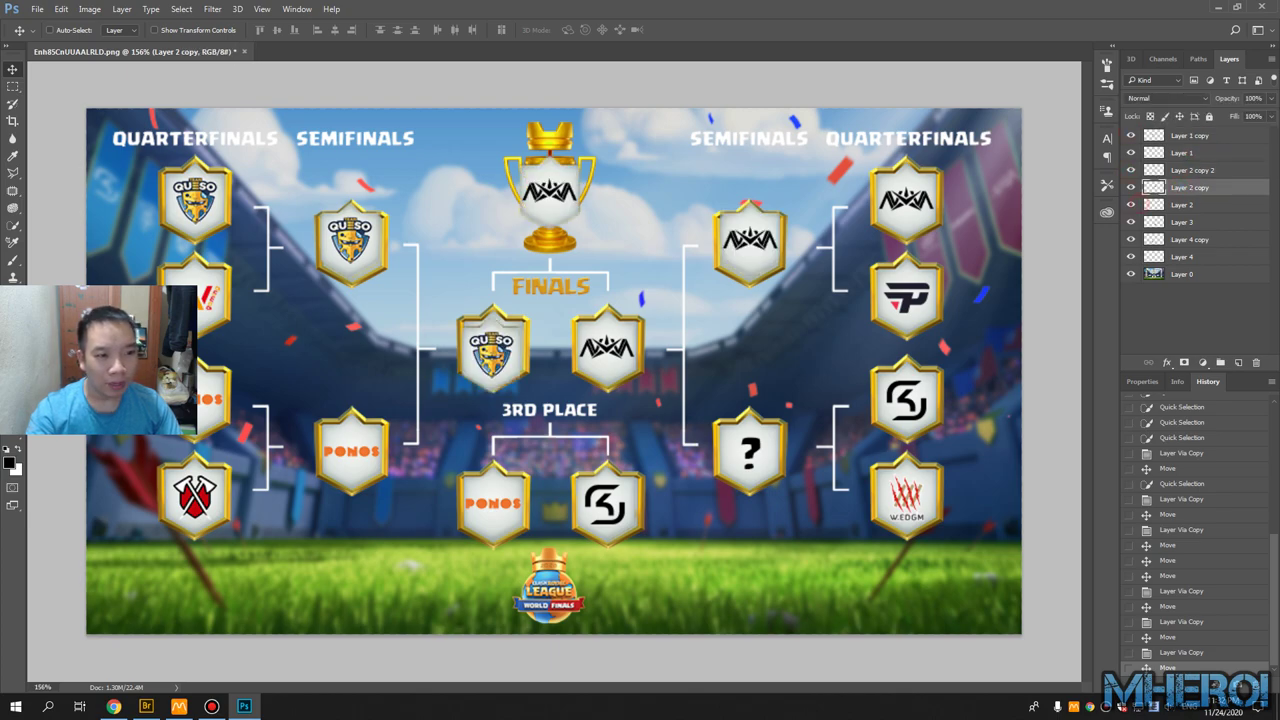
pyautogui.click(1183, 220)
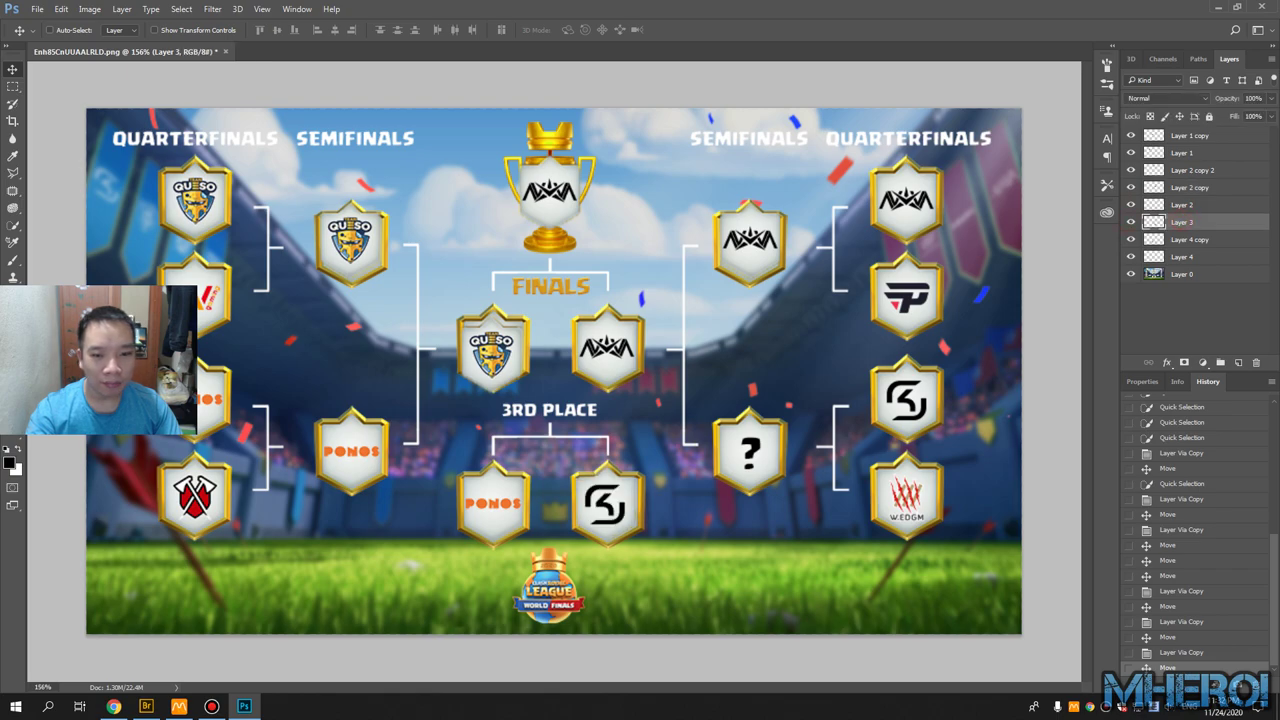
pyautogui.hotkey('ctrl', 'j')
pyautogui.moveTo(600, 514); pyautogui.dragTo(543, 600)
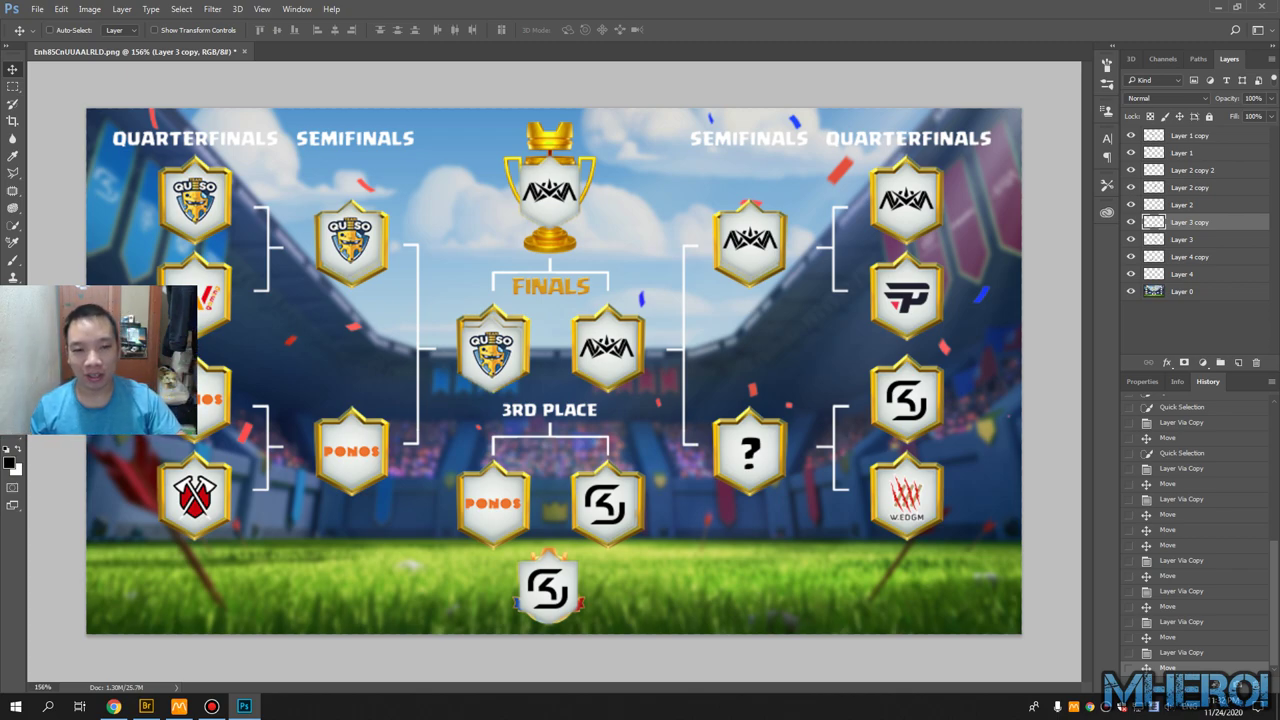
# Set up the Brush tool on Layer 0 with a hard round tip of 28 px and 100% hardness
pyautogui.click(1200, 291)
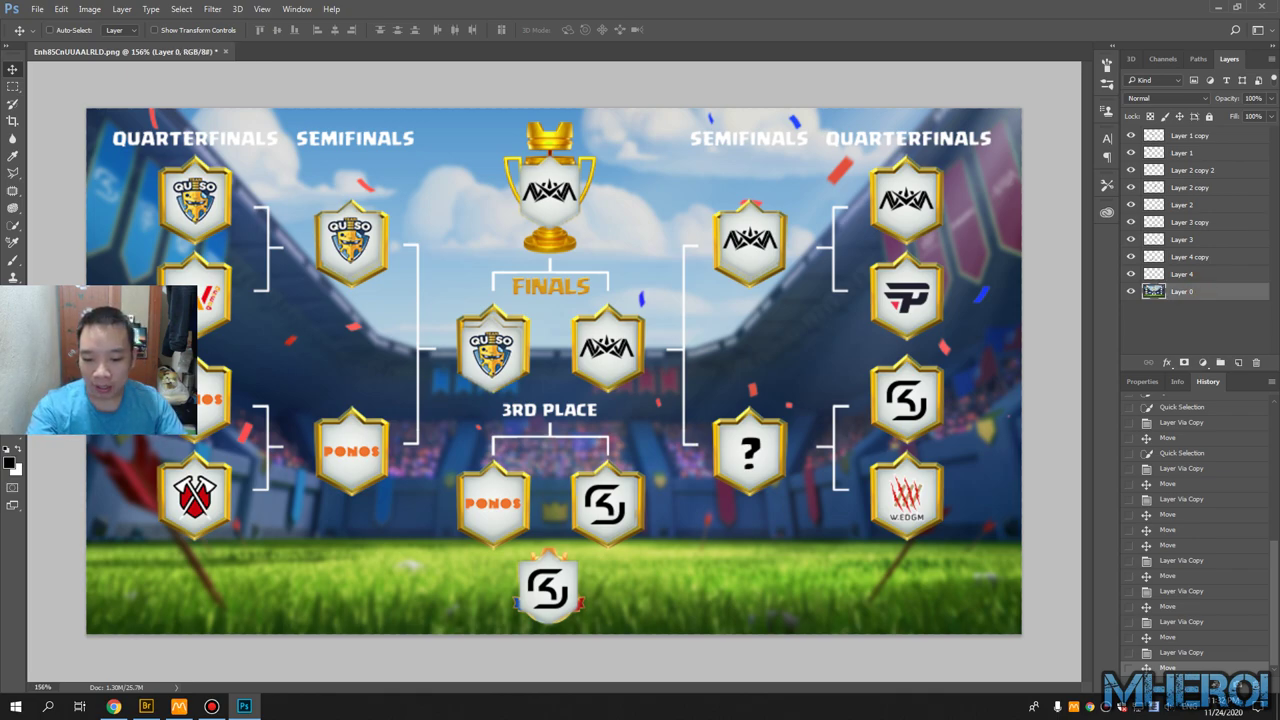
pyautogui.press('b')
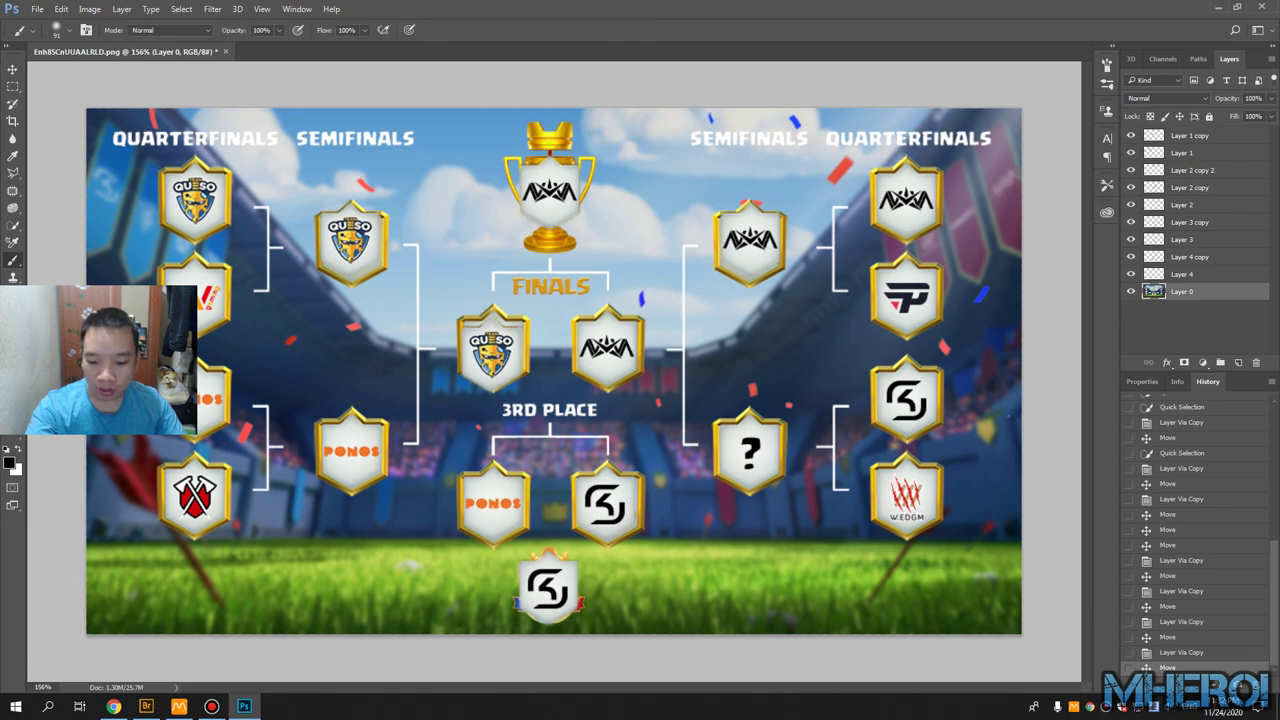
pyautogui.keyDown('alt'); pyautogui.rightClick(648, 222); pyautogui.keyUp('alt')
pyautogui.keyDown('alt'); pyautogui.rightClick(640, 223); pyautogui.keyUp('alt')
pyautogui.keyDown('alt'); pyautogui.rightClick(649, 219); pyautogui.keyUp('alt')
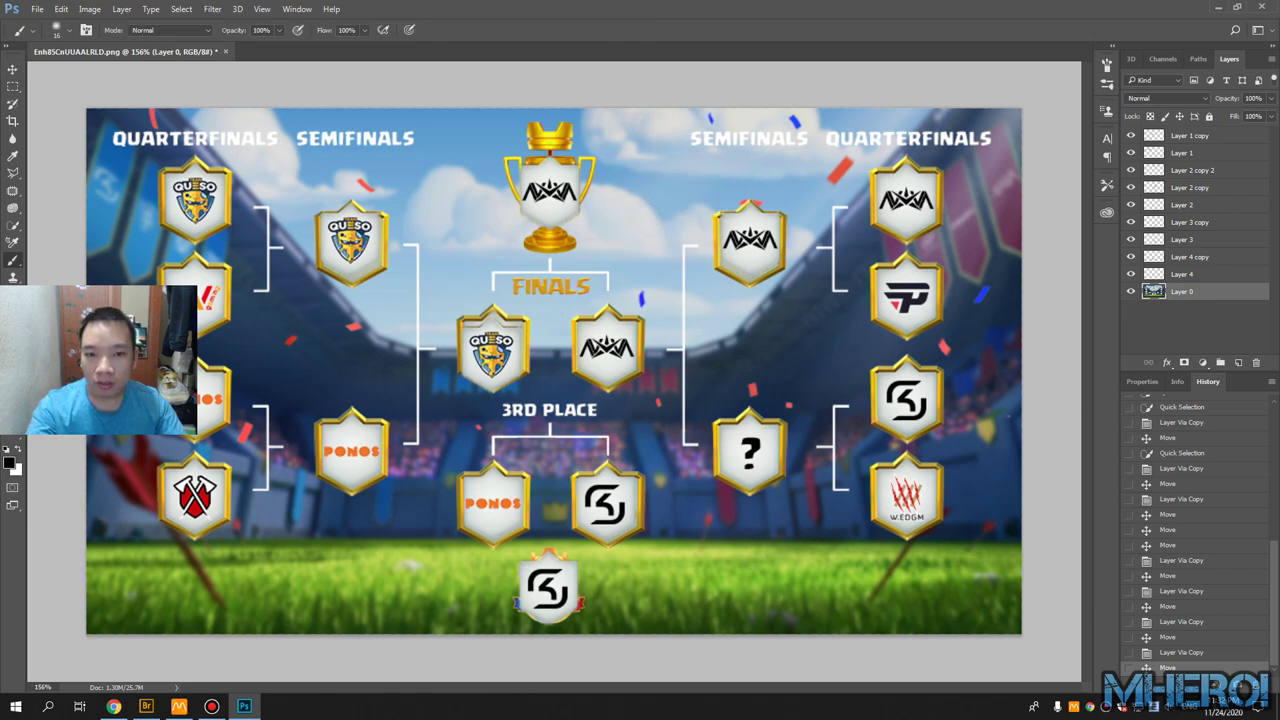
pyautogui.rightClick(512, 216)
pyautogui.click(554, 336)
pyautogui.moveTo(585, 251); pyautogui.dragTo(590, 251)
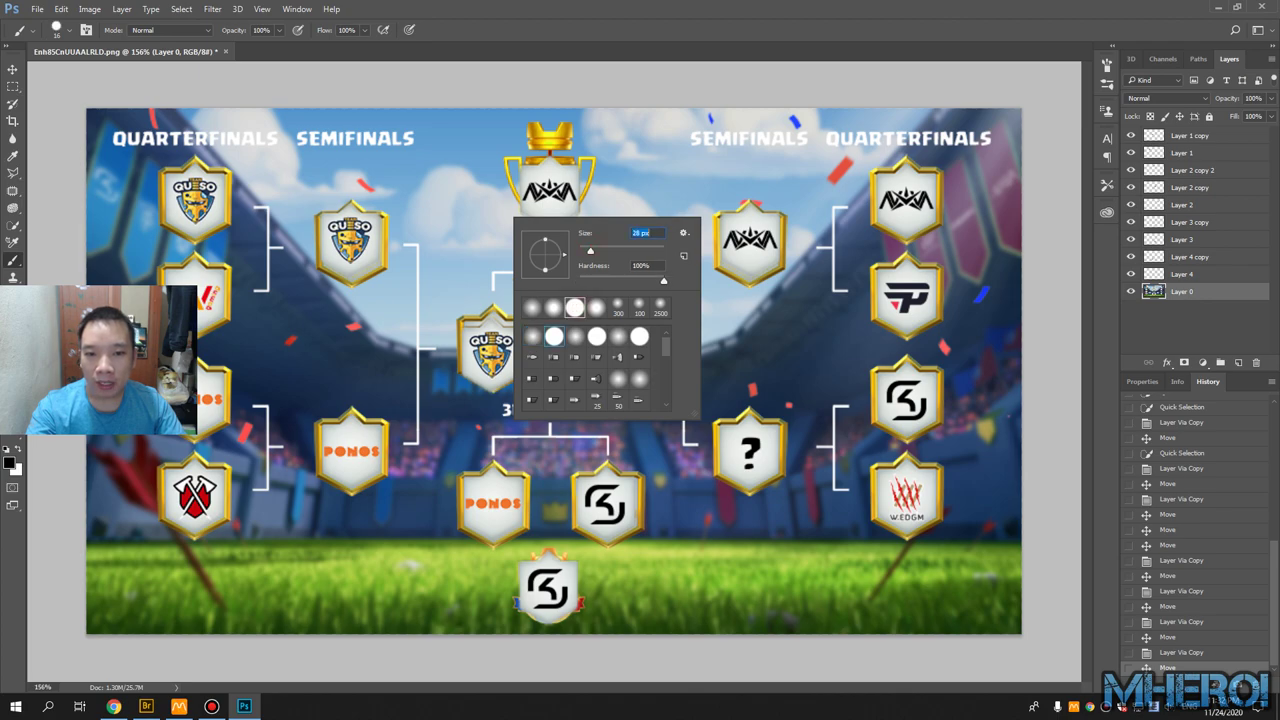
pyautogui.click(626, 280)
# Set the foreground colour to bright red and reduce the brush size to 10 px
pyautogui.click(9, 462)
pyautogui.click(449, 118)
pyautogui.click(583, 109)
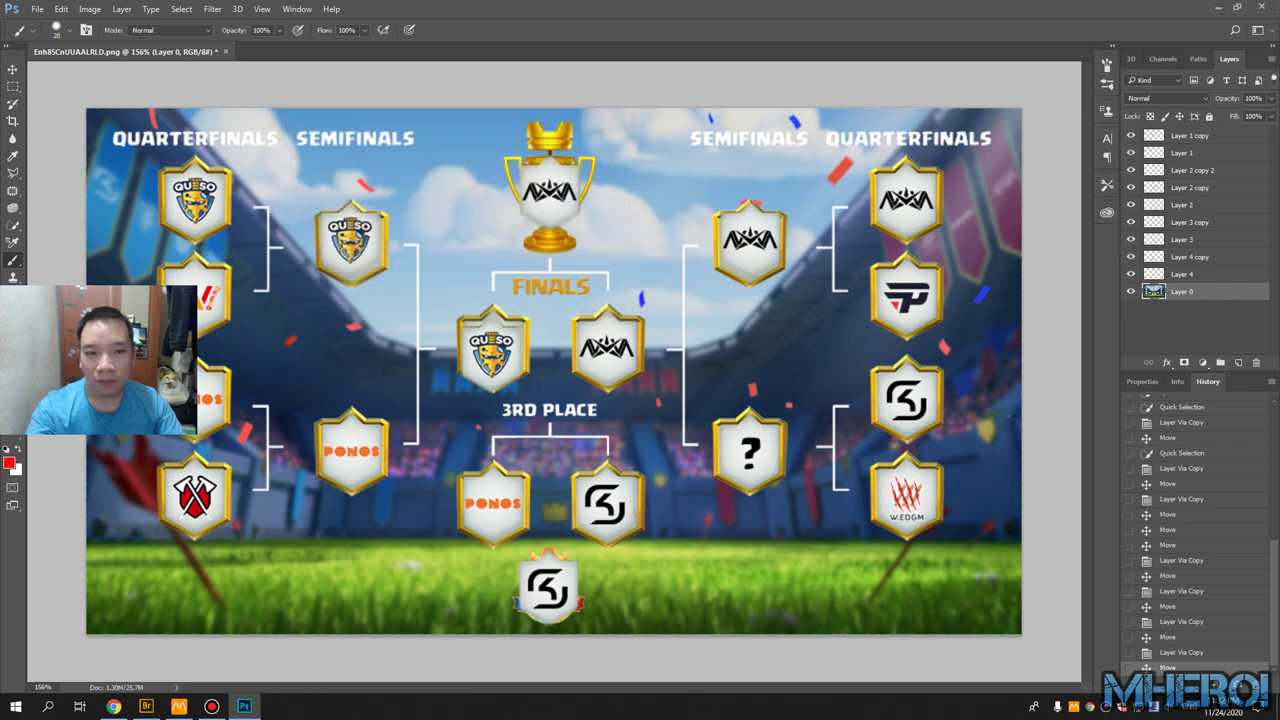
pyautogui.press('[')
pyautogui.press('[')
pyautogui.press('[')
pyautogui.press('[')
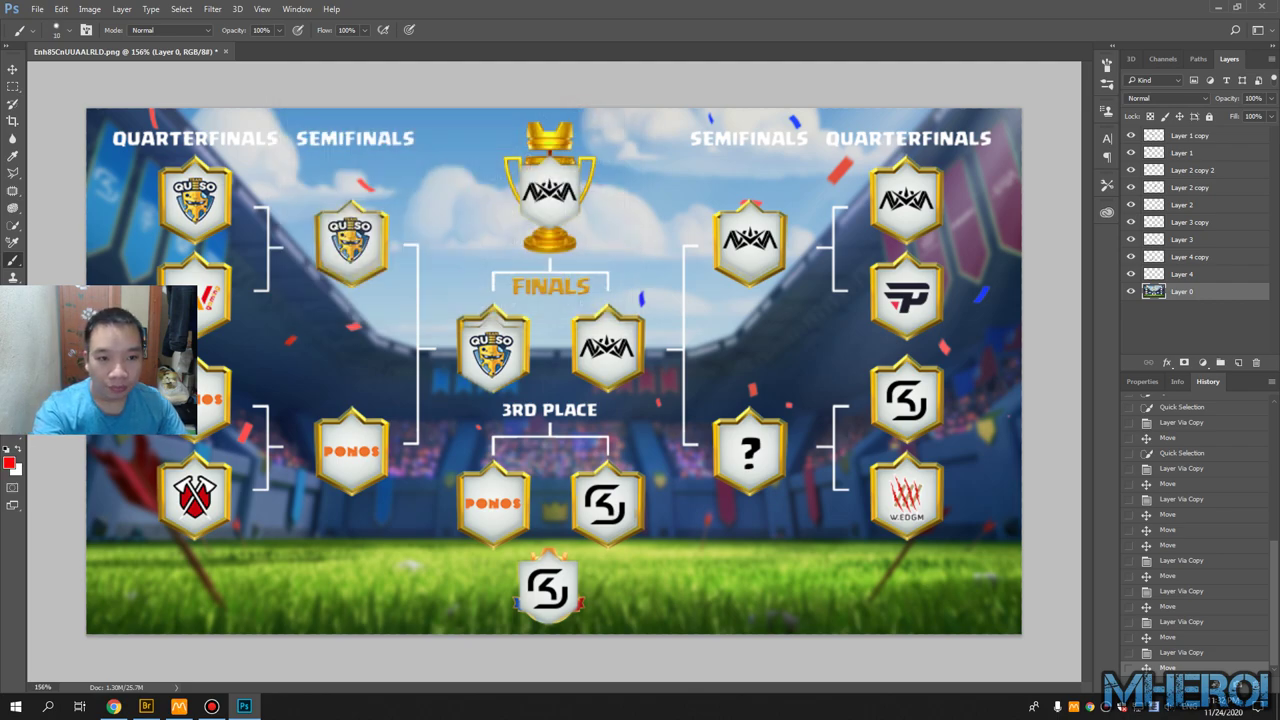
# Paint the red scores 3, 1, 3 and 0 from top to bottom beside the right-hand quarterfinal badges
pyautogui.moveTo(816, 172)
pyautogui.mouseDown()
pyautogui.moveTo(828, 192)
pyautogui.moveTo(815, 214)
pyautogui.mouseUp()
pyautogui.moveTo(818, 280); pyautogui.dragTo(826, 300)
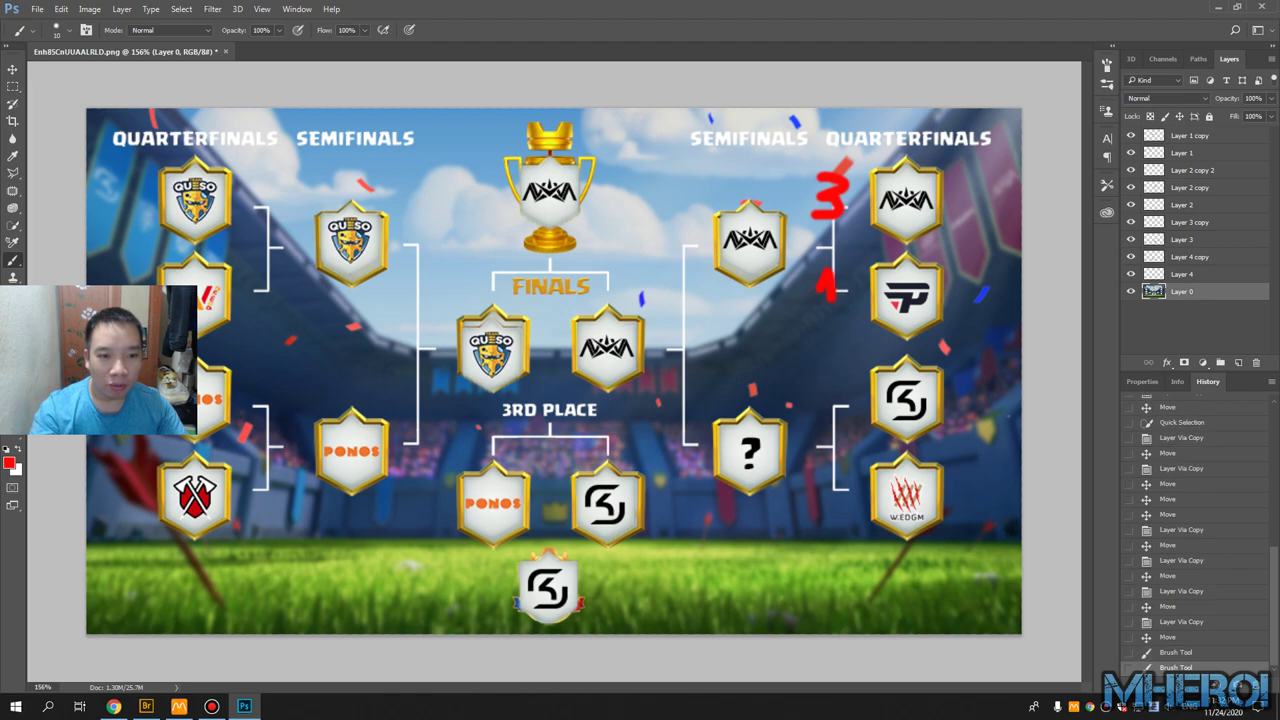
pyautogui.moveTo(820, 370)
pyautogui.mouseDown()
pyautogui.moveTo(838, 384)
pyautogui.moveTo(820, 404)
pyautogui.mouseUp()
pyautogui.moveTo(846, 486)
pyautogui.mouseDown()
pyautogui.moveTo(826, 488)
pyautogui.moveTo(846, 500)
pyautogui.moveTo(850, 490)
pyautogui.mouseUp()
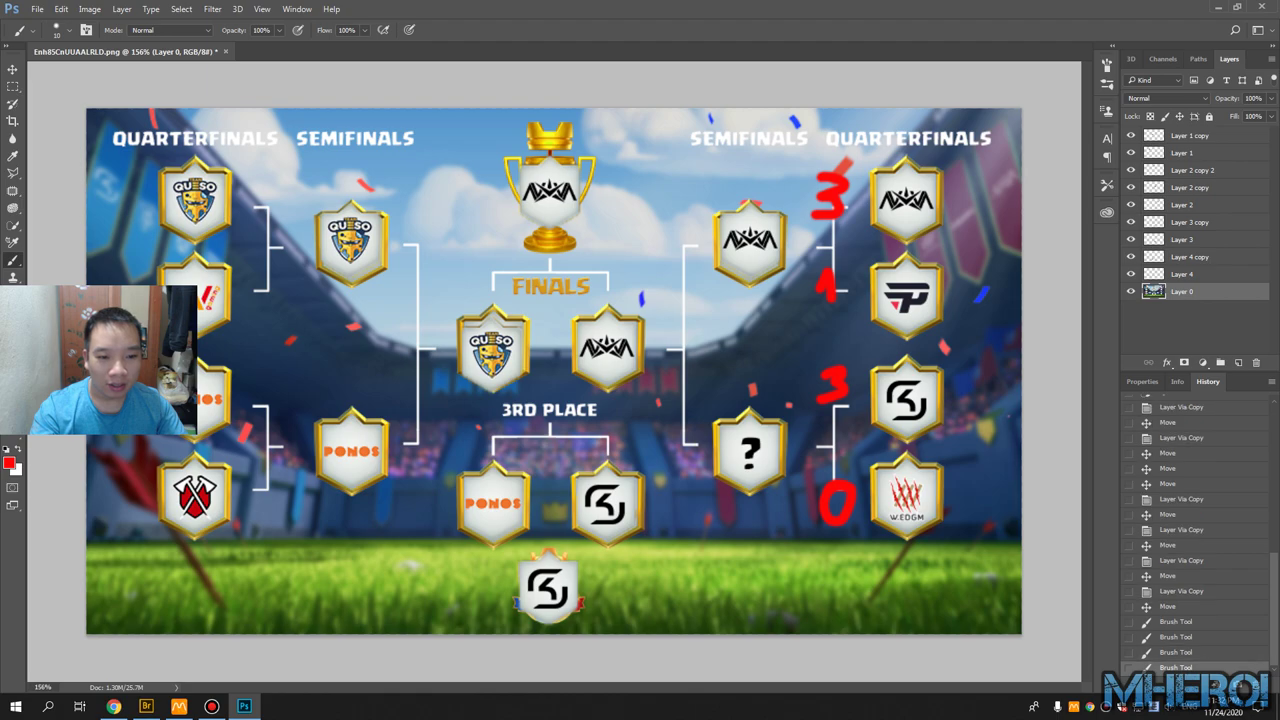
# Paint the red scores 3, 2, 3 and 2 from top to bottom beside the left-hand quarterfinal badges
pyautogui.click(295, 192)
pyautogui.moveTo(284, 196)
pyautogui.mouseDown()
pyautogui.moveTo(300, 218)
pyautogui.moveTo(278, 228)
pyautogui.mouseUp()
pyautogui.moveTo(274, 272)
pyautogui.mouseDown()
pyautogui.moveTo(266, 308)
pyautogui.moveTo(318, 316)
pyautogui.mouseUp()
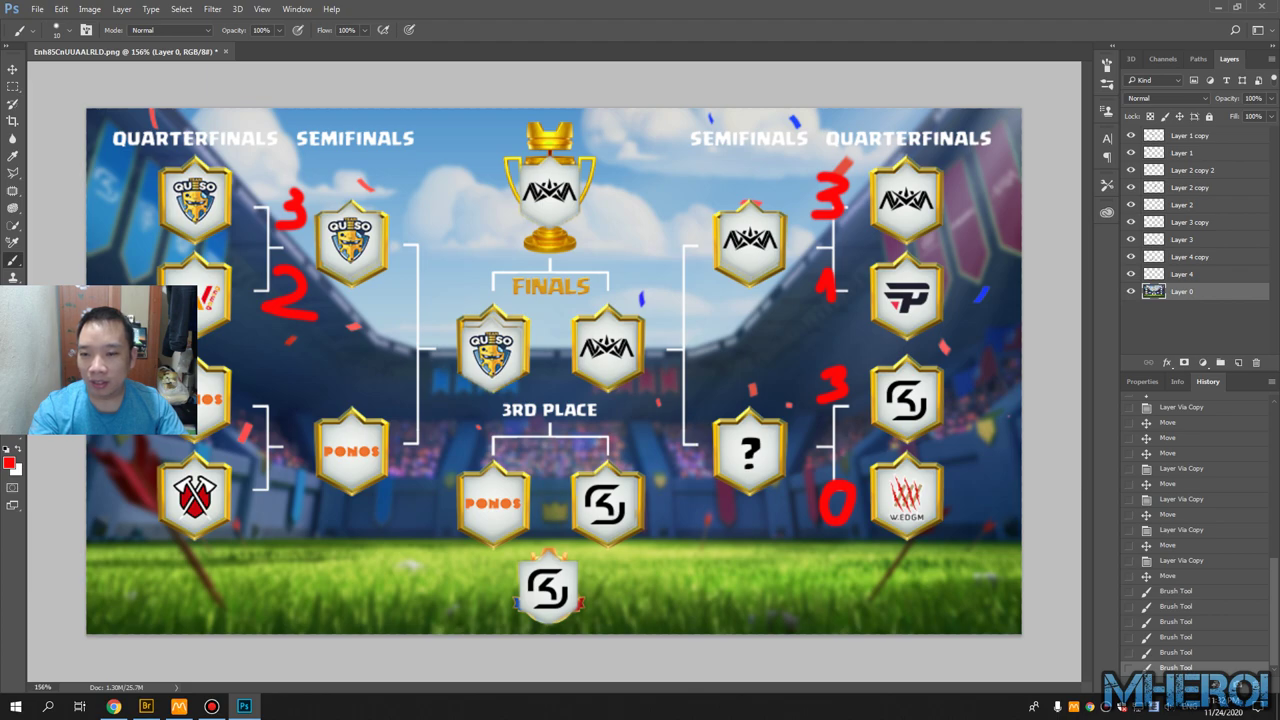
pyautogui.click(277, 391)
pyautogui.moveTo(279, 392); pyautogui.dragTo(279, 430)
pyautogui.moveTo(278, 482)
pyautogui.mouseDown()
pyautogui.moveTo(253, 511)
pyautogui.moveTo(298, 521)
pyautogui.mouseUp()
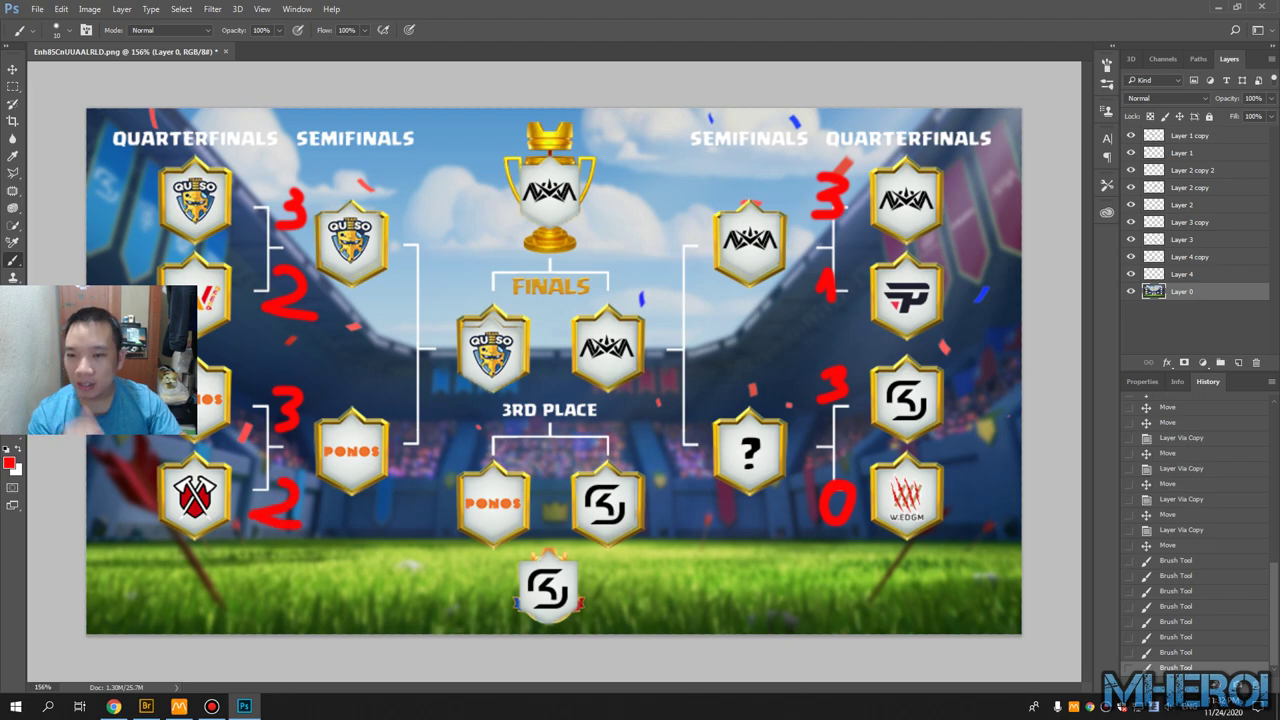
# Add the red text "so close" in VNI-Truck at 60 pt and place it below the left-hand quarterfinal badges
pyautogui.press('s')
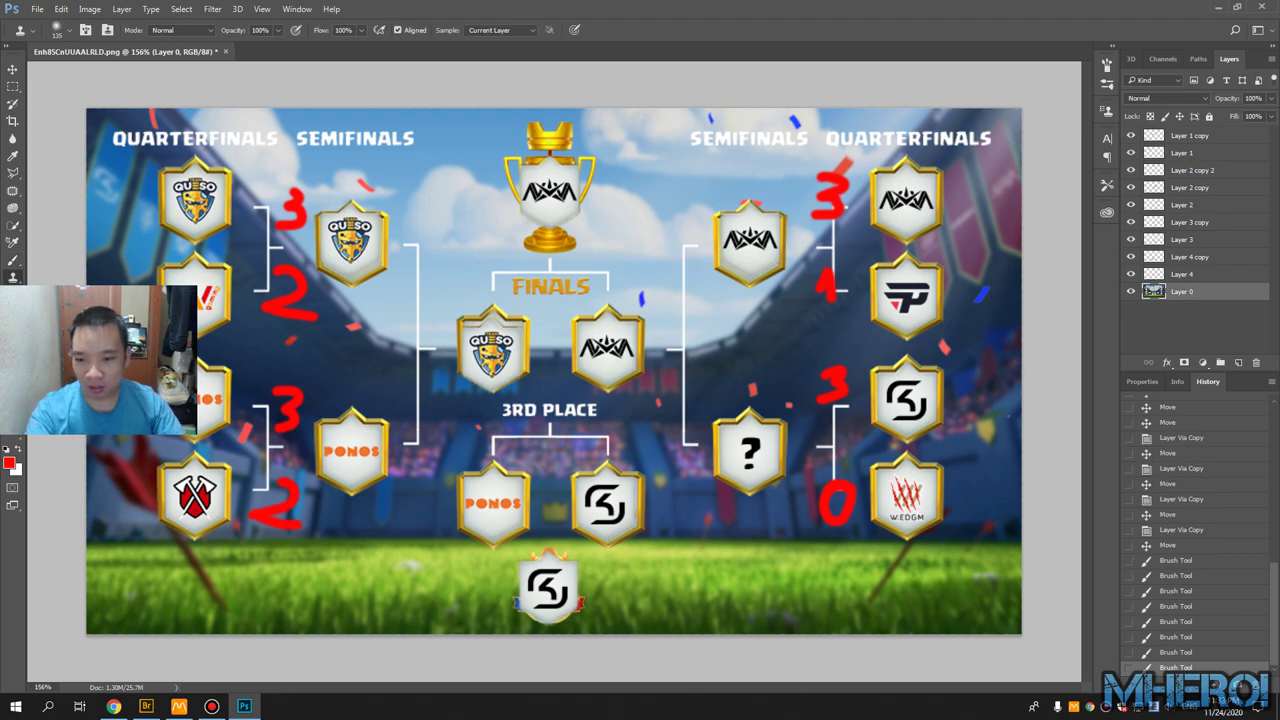
pyautogui.press('t')
pyautogui.moveTo(228, 437)
pyautogui.mouseDown()
pyautogui.moveTo(405, 502)
pyautogui.moveTo(470, 503)
pyautogui.mouseUp()
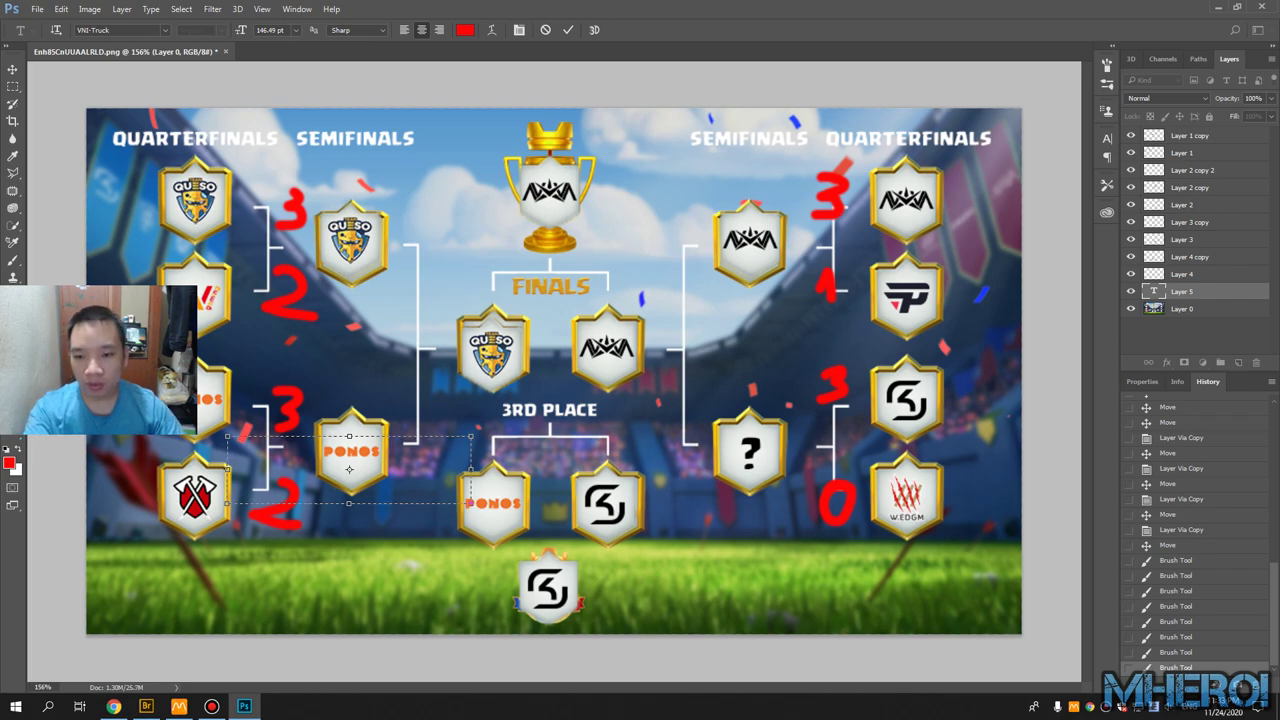
pyautogui.click(270, 30)
pyautogui.write('60')
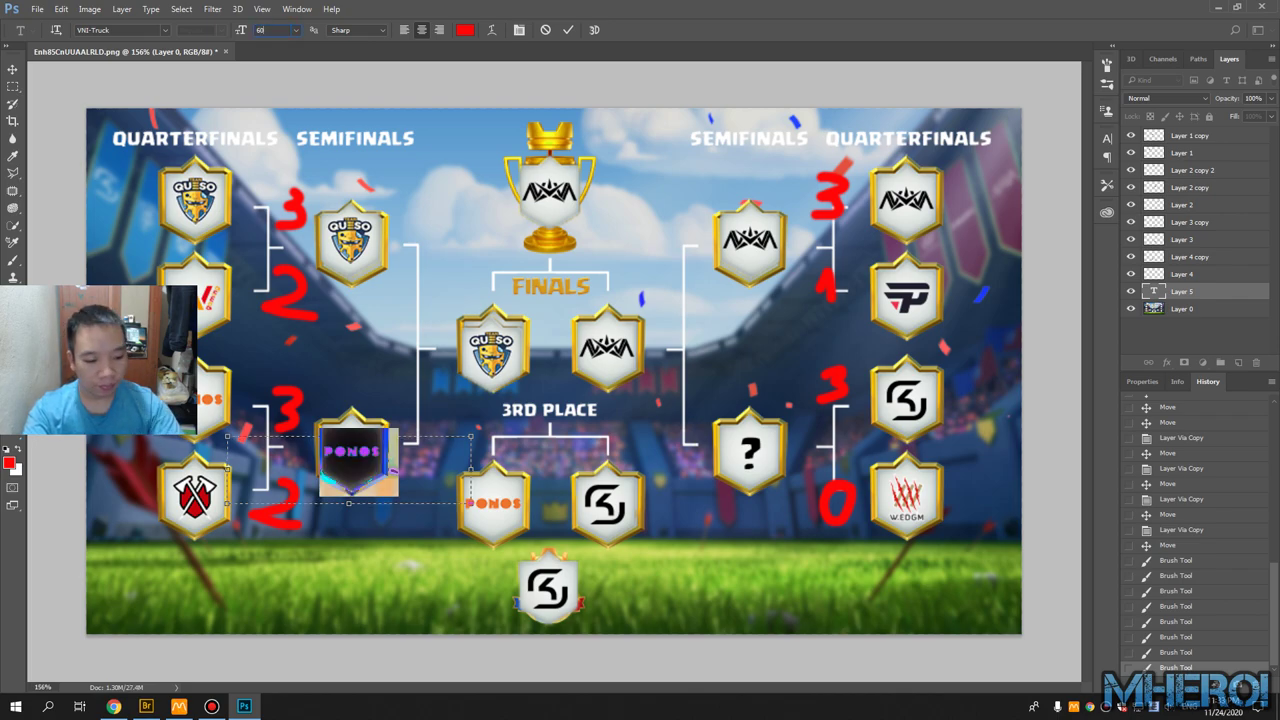
pyautogui.moveTo(470, 504); pyautogui.dragTo(588, 609)
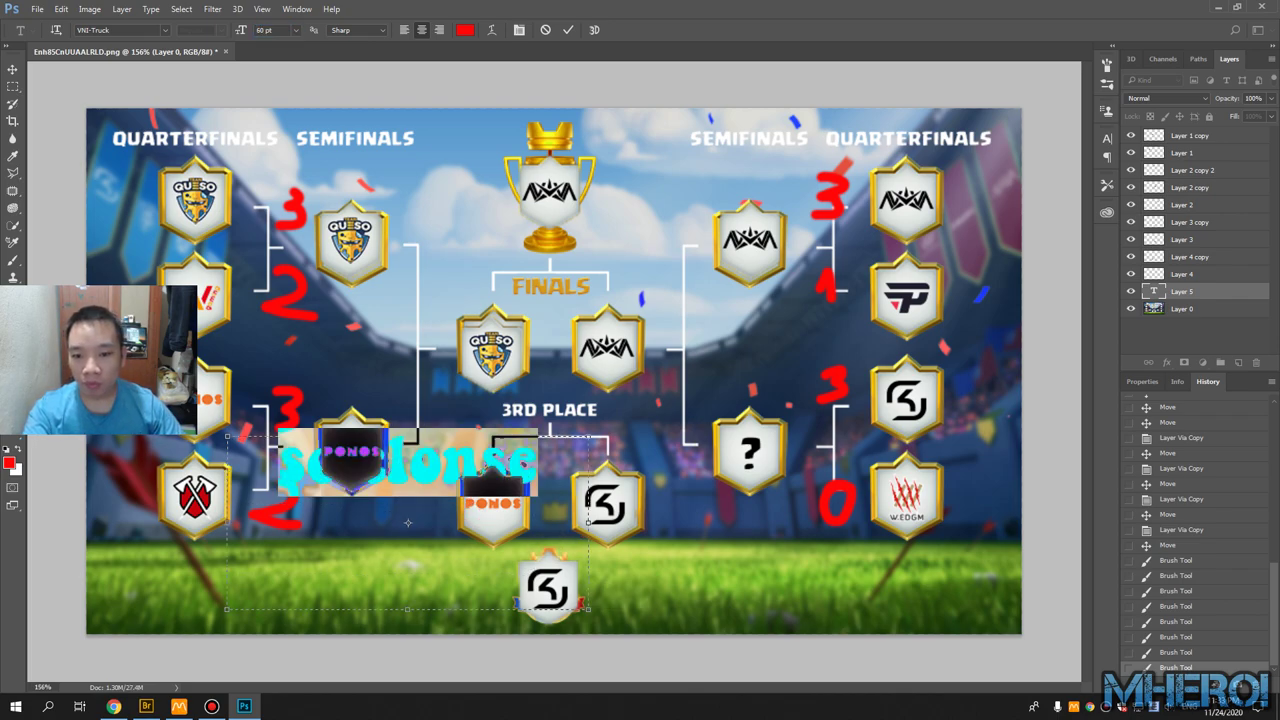
pyautogui.moveTo(408, 522); pyautogui.dragTo(458, 515)
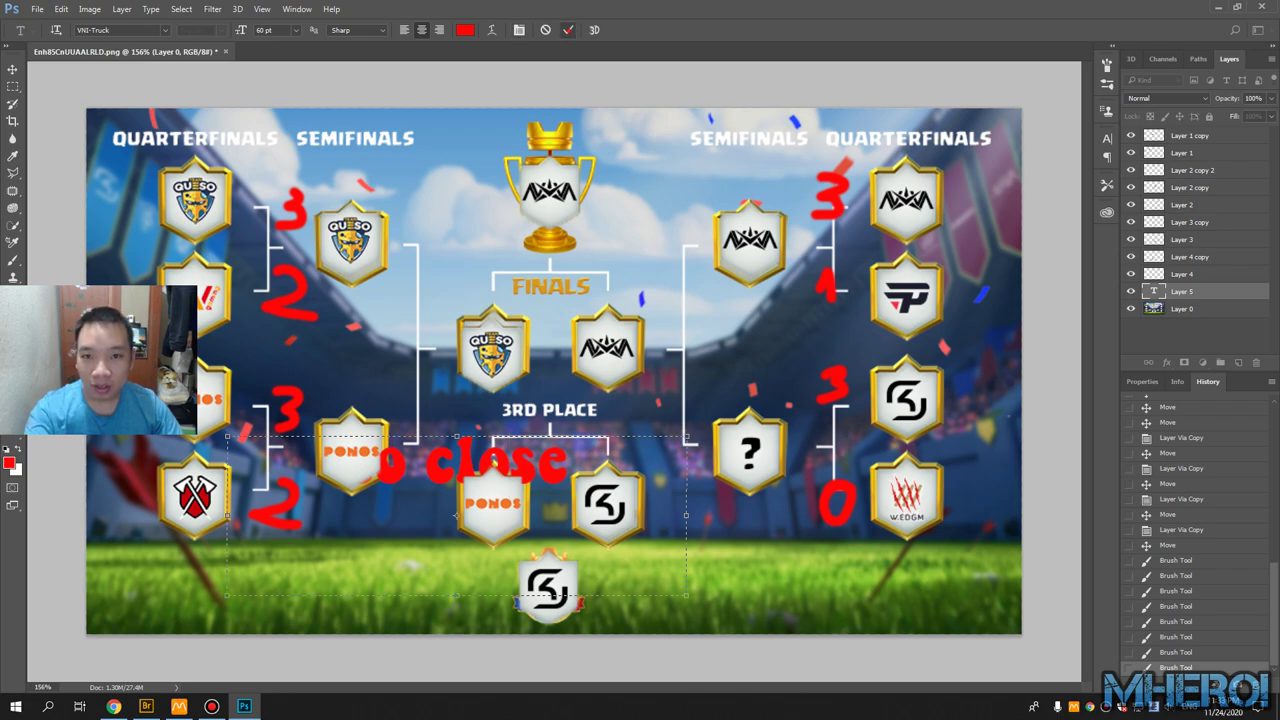
pyautogui.click(12, 69)
pyautogui.moveTo(420, 460); pyautogui.dragTo(255, 558)
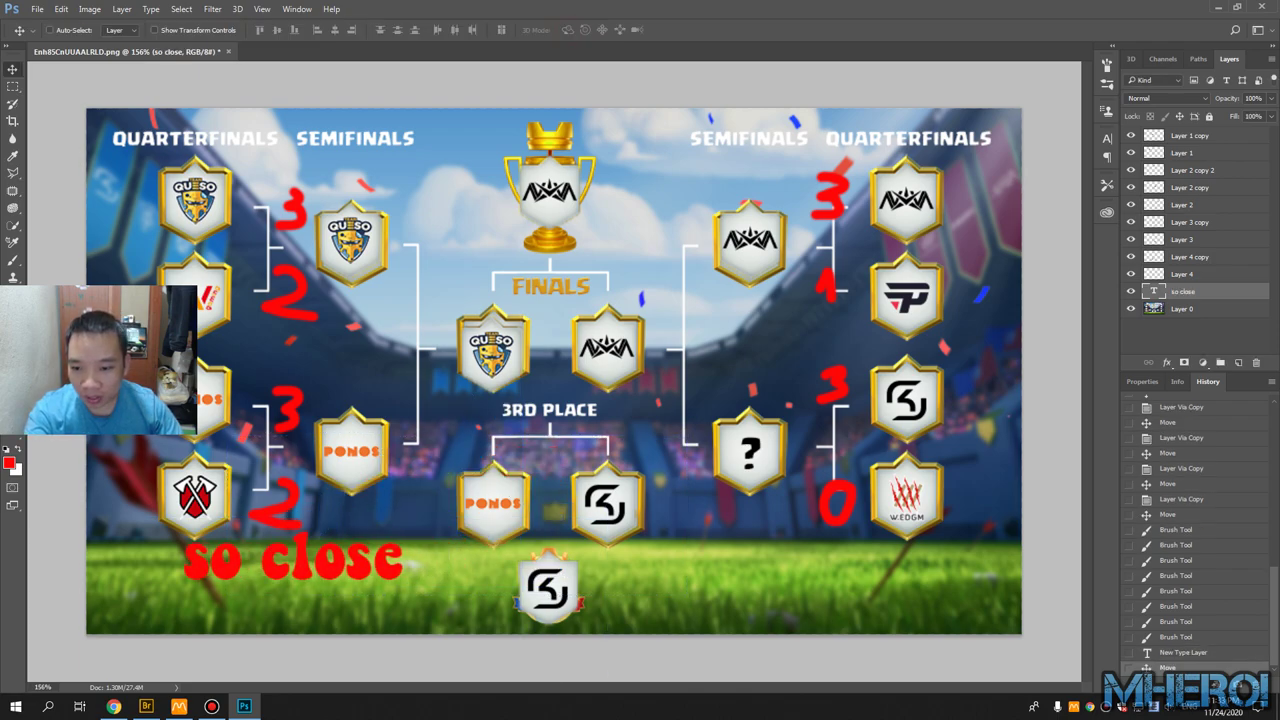
# Paint the red scores 3 and 2 from top to bottom beside the left-hand semifinal badges on Layer 0
pyautogui.click(1203, 310)
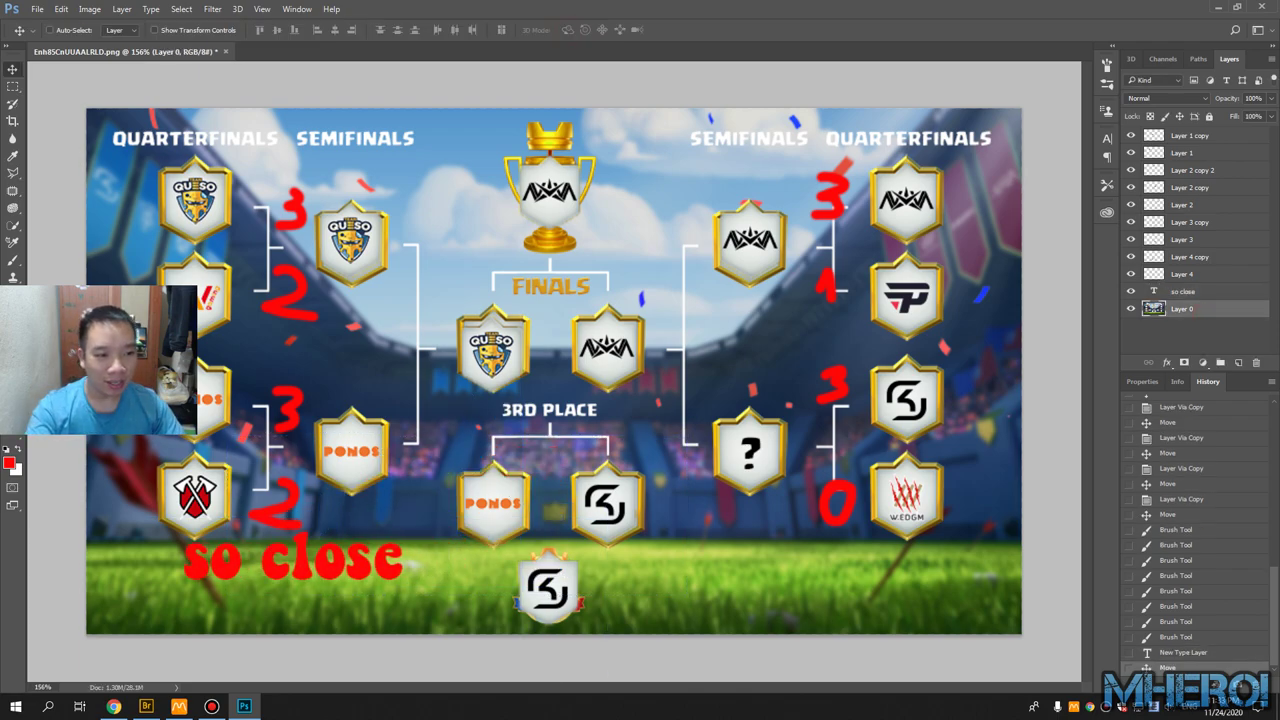
pyautogui.press('b')
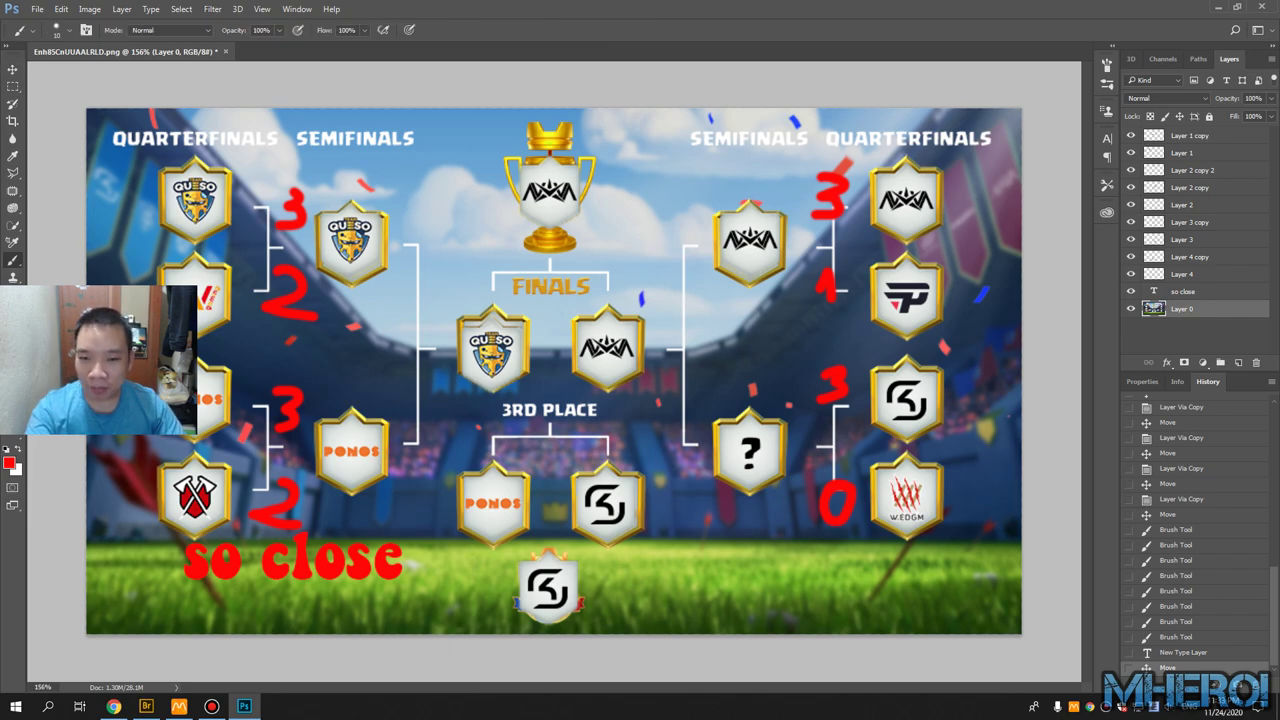
pyautogui.moveTo(422, 243)
pyautogui.mouseDown()
pyautogui.moveTo(442, 252)
pyautogui.moveTo(446, 288)
pyautogui.moveTo(420, 298)
pyautogui.mouseUp()
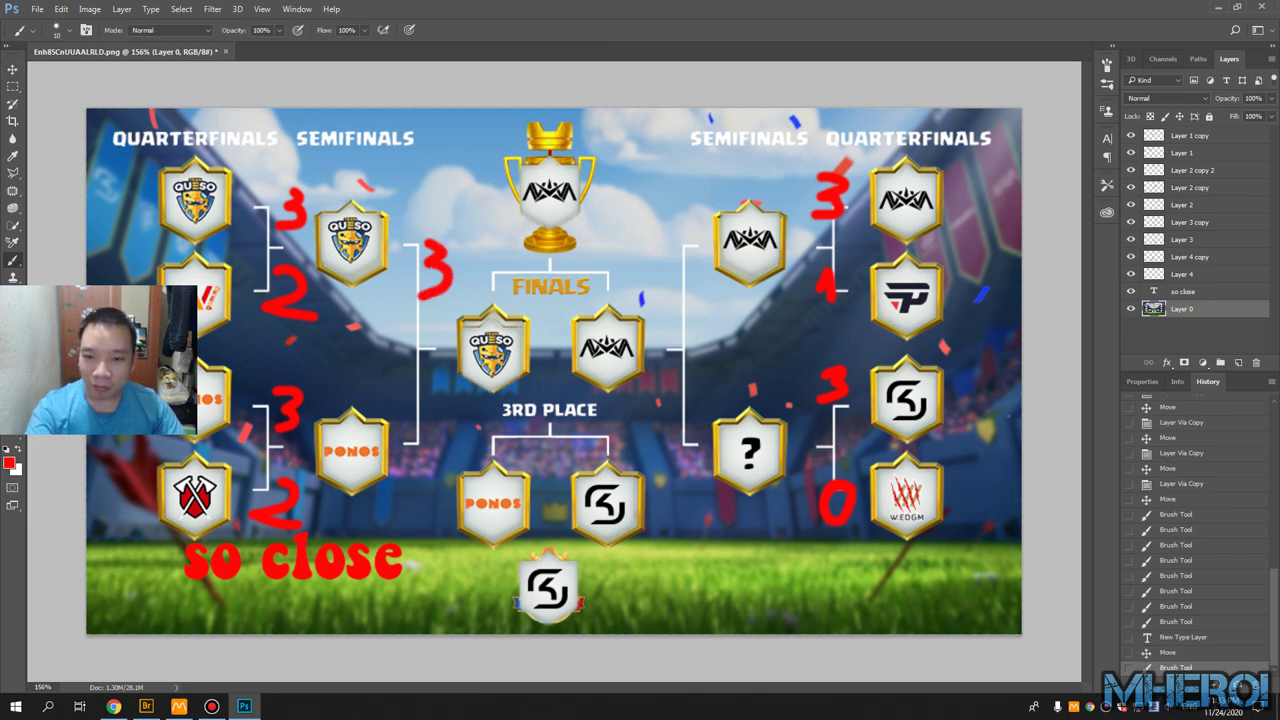
pyautogui.moveTo(442, 412)
pyautogui.mouseDown()
pyautogui.moveTo(434, 443)
pyautogui.moveTo(465, 457)
pyautogui.mouseUp()
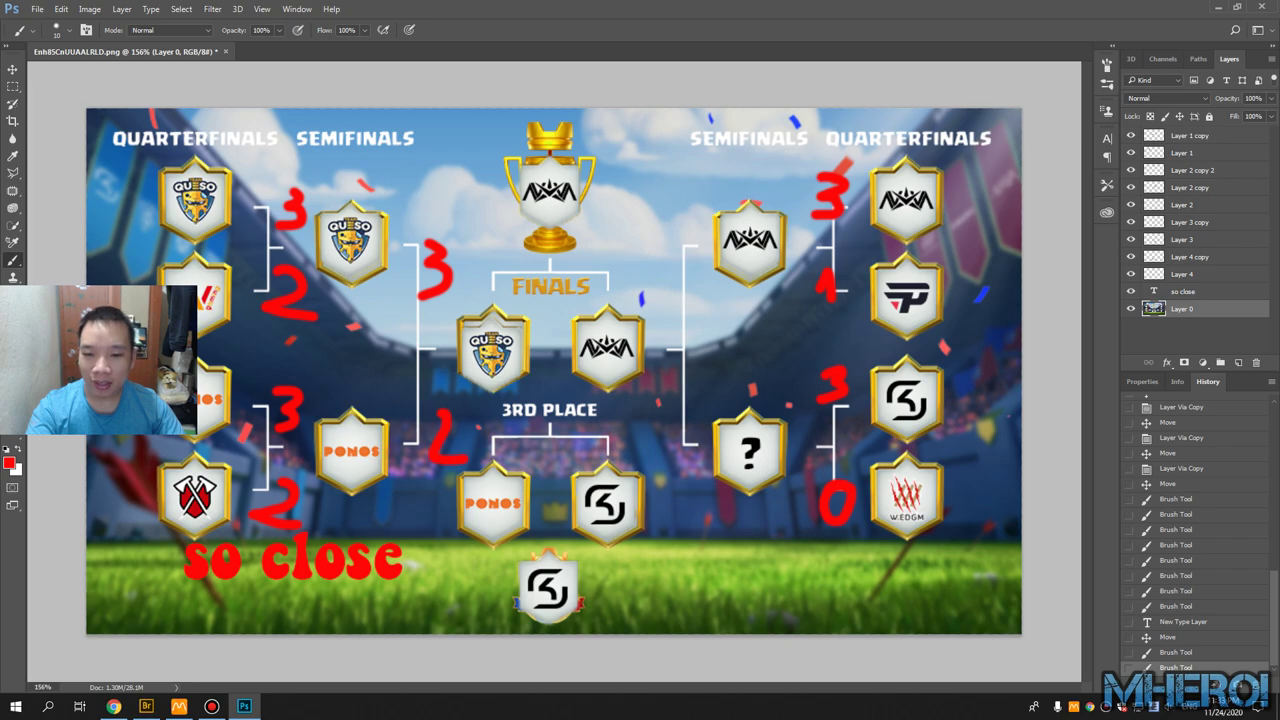
pyautogui.press('v')
pyautogui.moveTo(330, 565); pyautogui.dragTo(366, 480)
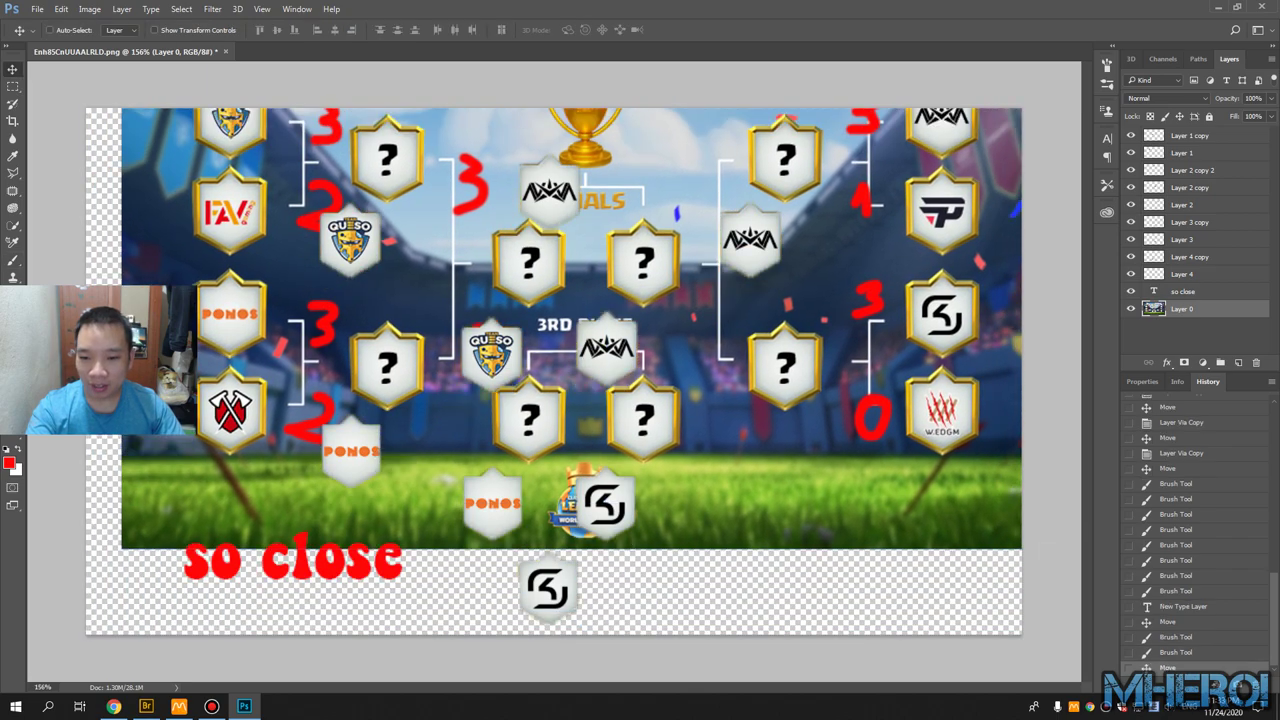
pyautogui.press('z')
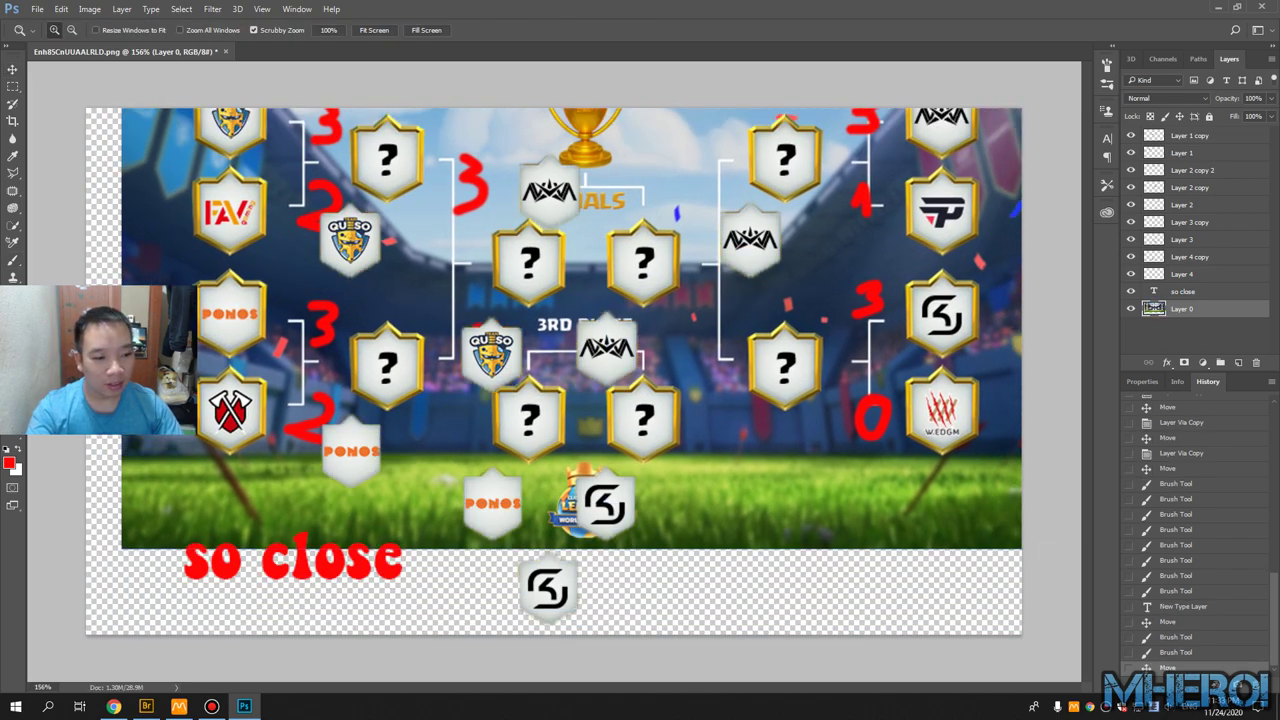
pyautogui.hotkey('ctrl', 'z')
# Move the "so close" text up between the two left-hand semifinal badges
pyautogui.click(1183, 291)
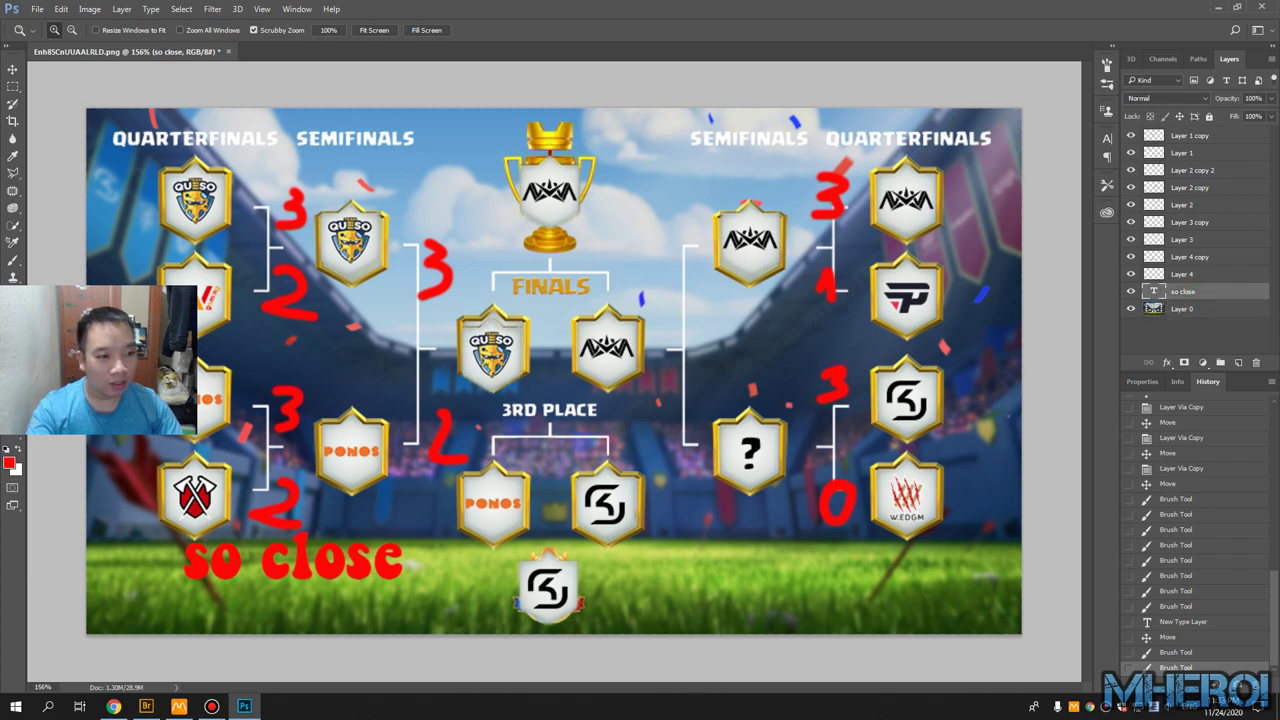
pyautogui.press('v')
pyautogui.moveTo(360, 545); pyautogui.dragTo(400, 345)
pyautogui.scroll(-2, 400, 345)
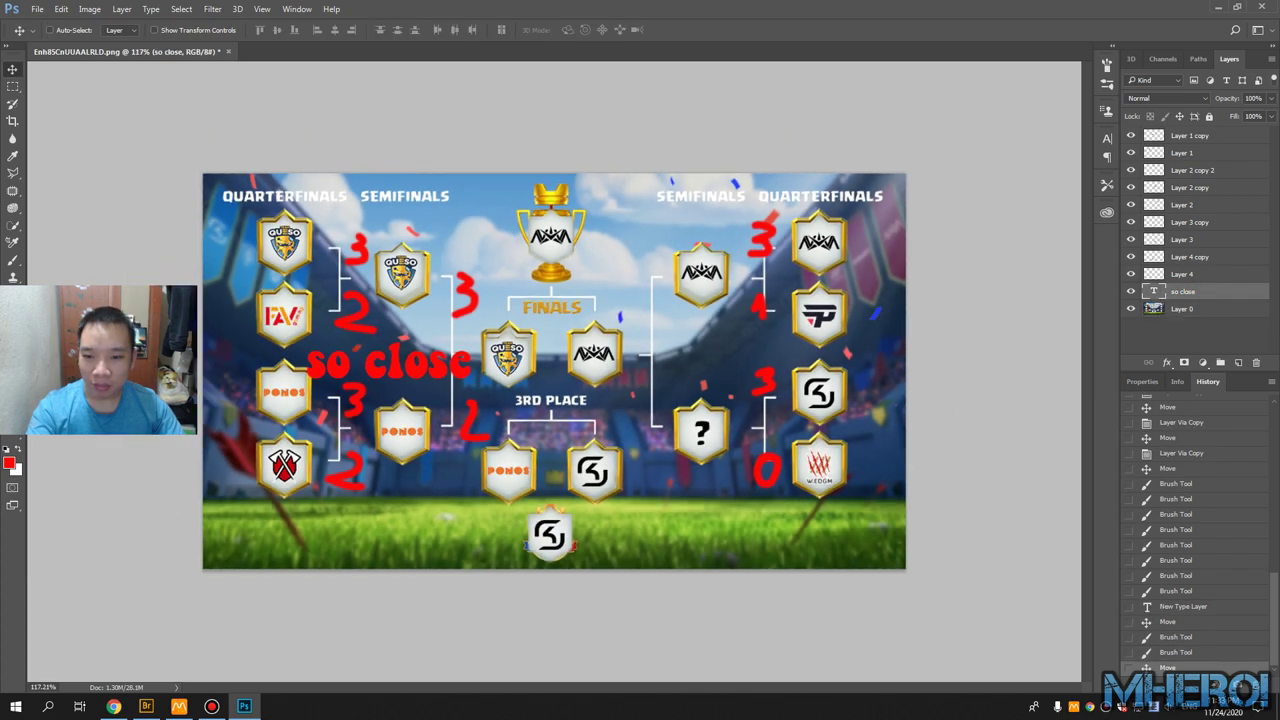
pyautogui.hotkey('ctrl', '+')
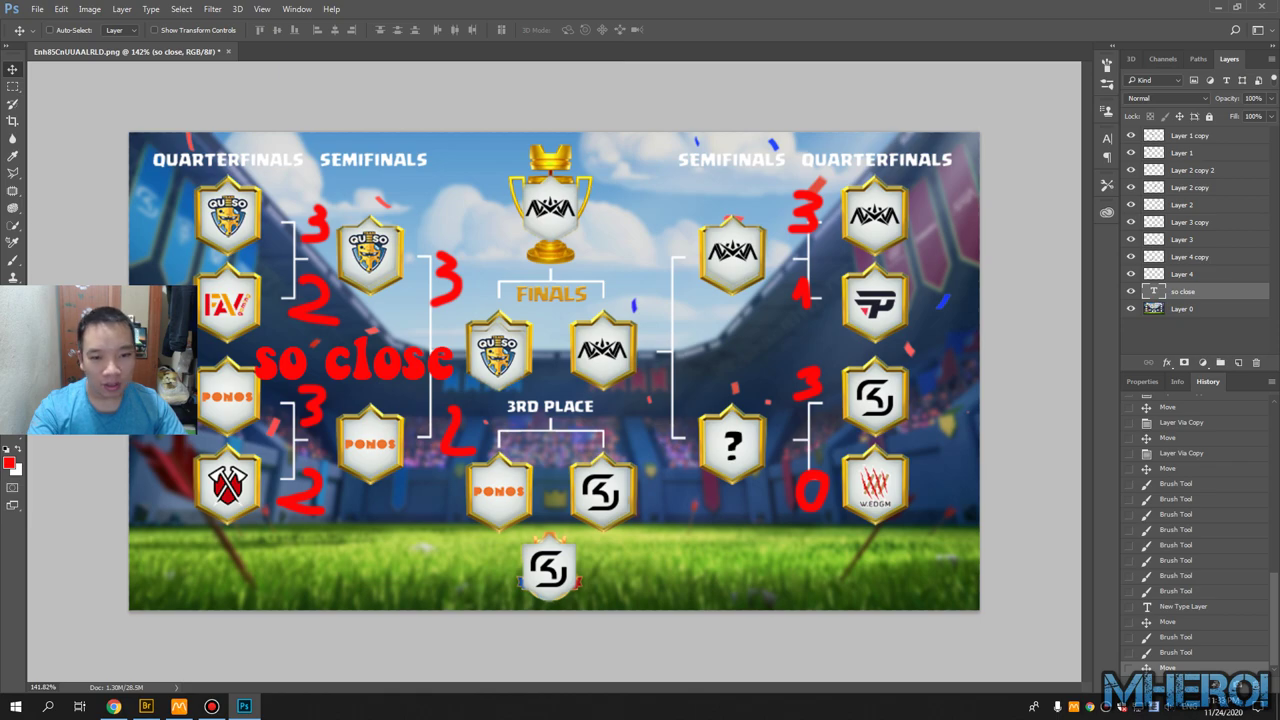
pyautogui.press('3')
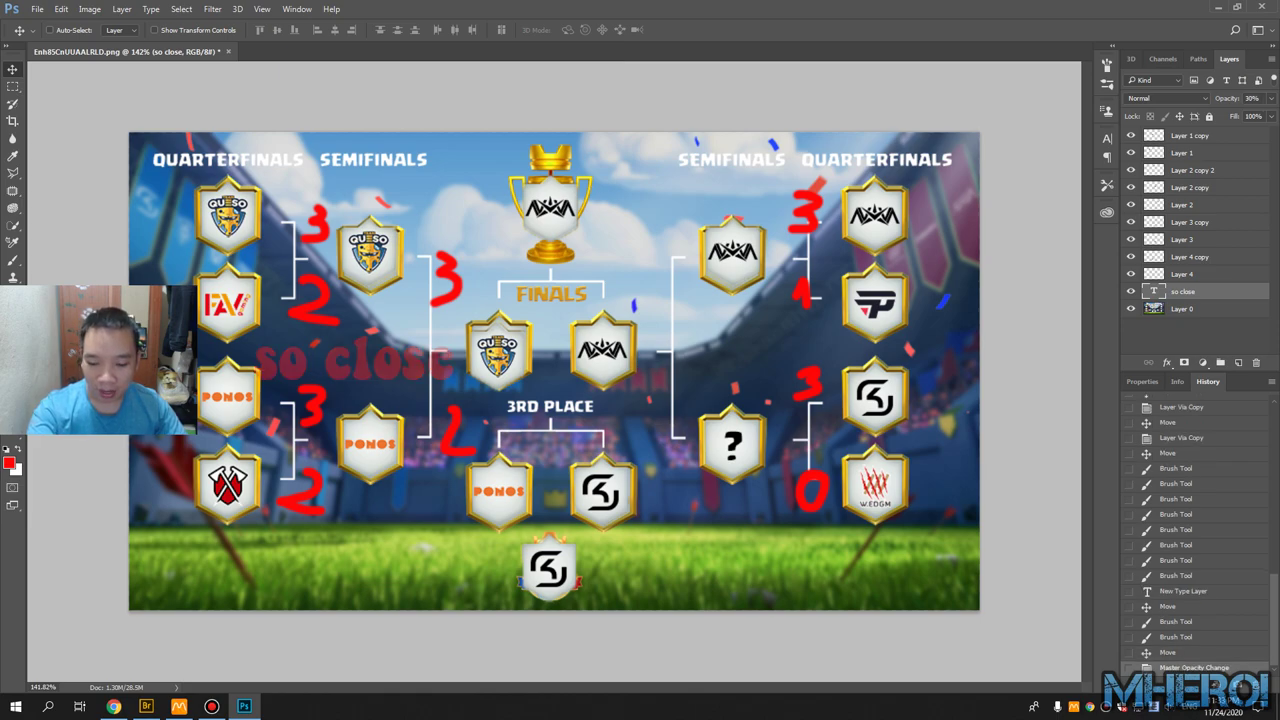
pyautogui.hotkey('ctrl', 'z')
# Paint the red scores 3 and 2 from top to bottom beside the right-hand semifinal badges on Layer 0
pyautogui.press('b')
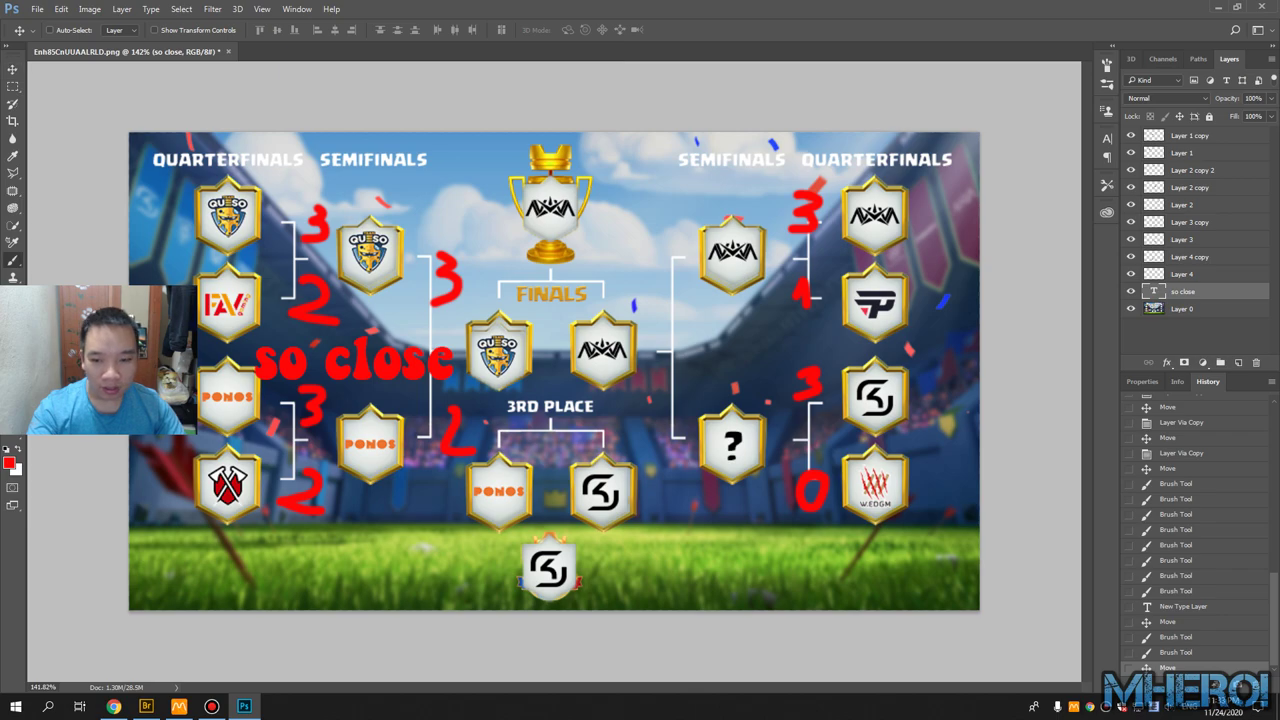
pyautogui.click(1182, 309)
pyautogui.moveTo(657, 221)
pyautogui.mouseDown()
pyautogui.moveTo(670, 240)
pyautogui.moveTo(650, 254)
pyautogui.mouseUp()
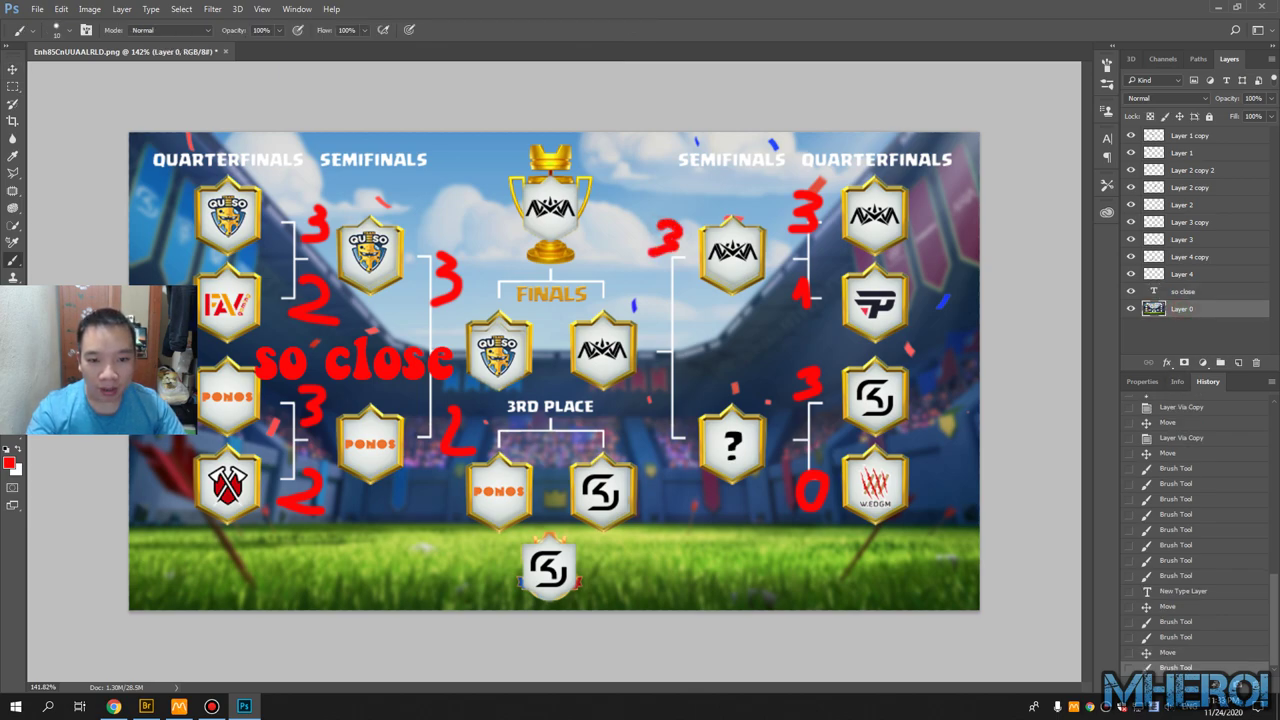
pyautogui.moveTo(681, 398)
pyautogui.mouseDown()
pyautogui.moveTo(697, 405)
pyautogui.moveTo(702, 437)
pyautogui.mouseUp()
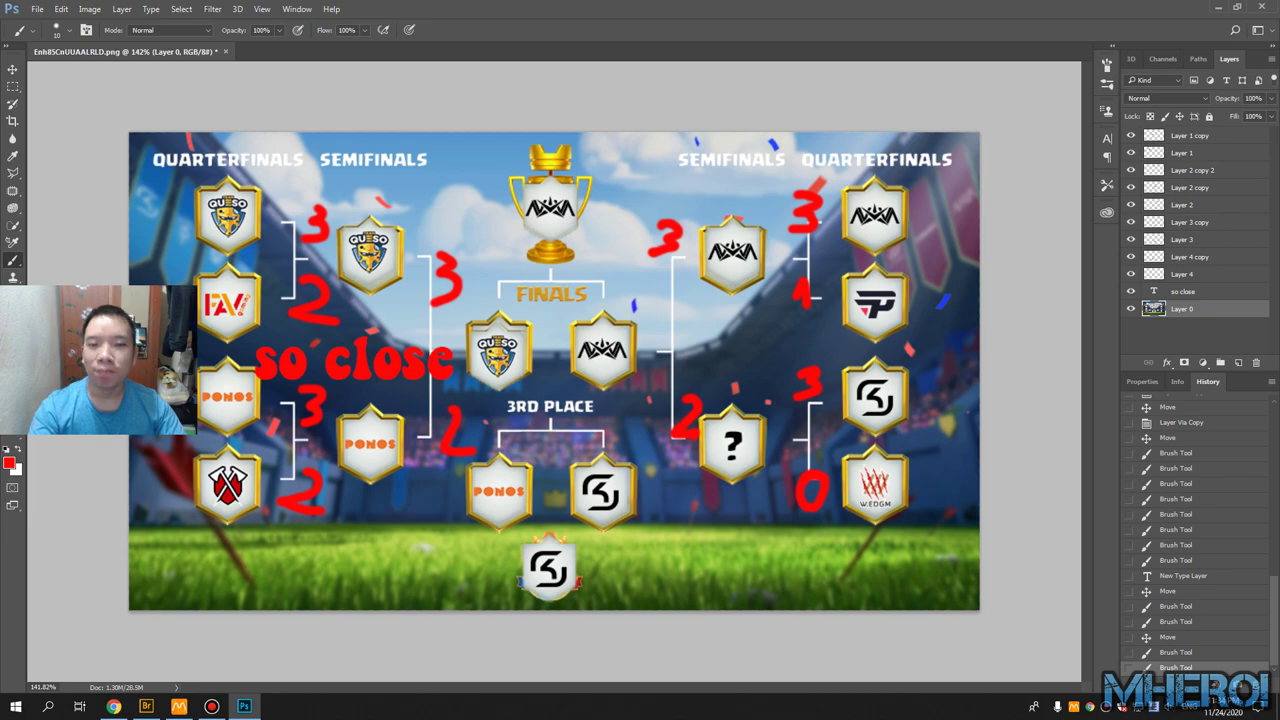
# Paint the red scores 1 and 3 above the finals badges and 2 and 3 above the third-place badges
pyautogui.moveTo(506, 280)
pyautogui.mouseDown()
pyautogui.moveTo(513, 263)
pyautogui.moveTo(520, 291)
pyautogui.mouseUp()
pyautogui.moveTo(594, 262)
pyautogui.mouseDown()
pyautogui.moveTo(612, 279)
pyautogui.moveTo(598, 297)
pyautogui.mouseUp()
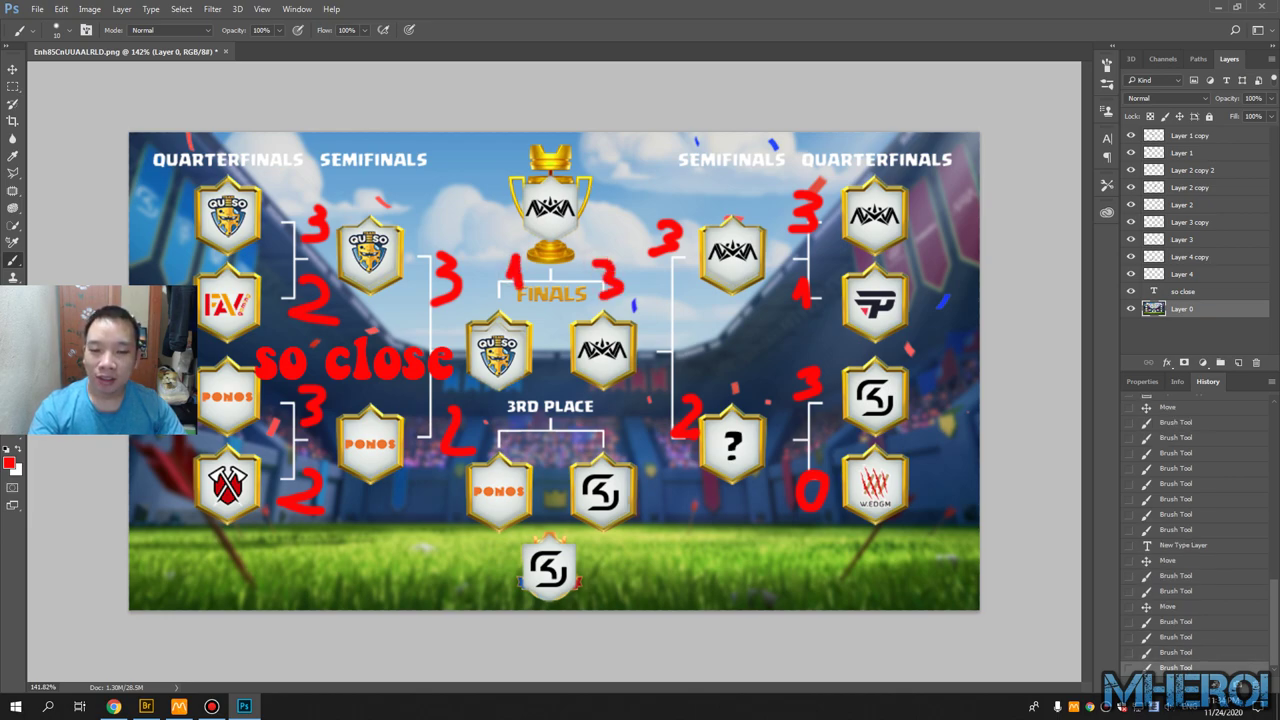
pyautogui.moveTo(508, 440); pyautogui.dragTo(542, 461)
pyautogui.moveTo(629, 436); pyautogui.dragTo(636, 456)
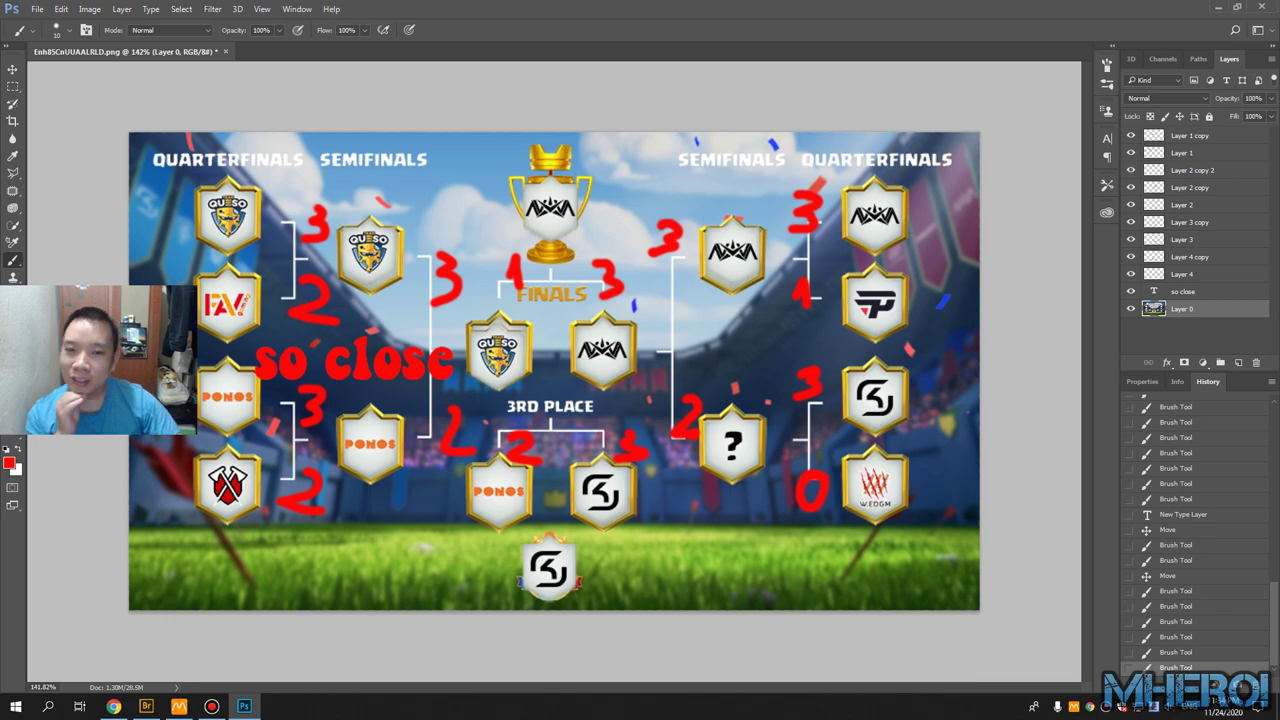
# Set the foreground colour to yellow fcff07 and paint a circle around the champion's trophy
pyautogui.click(9, 462)
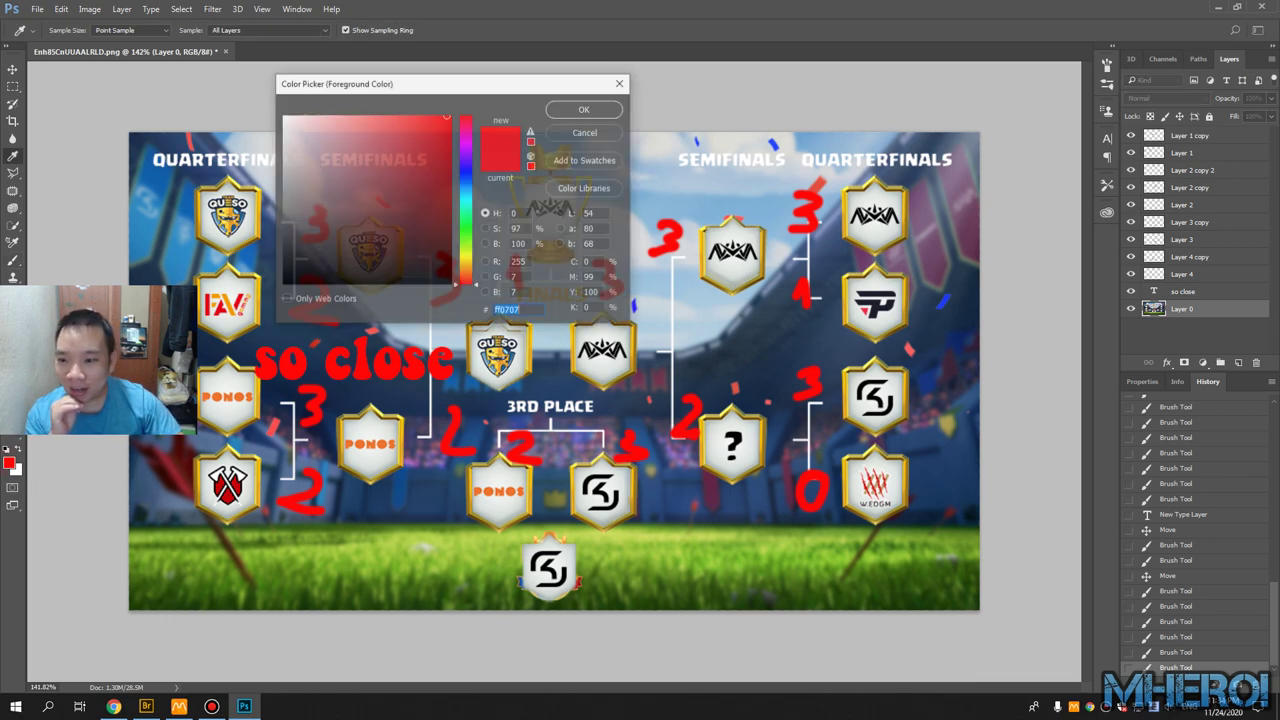
pyautogui.click(466, 256)
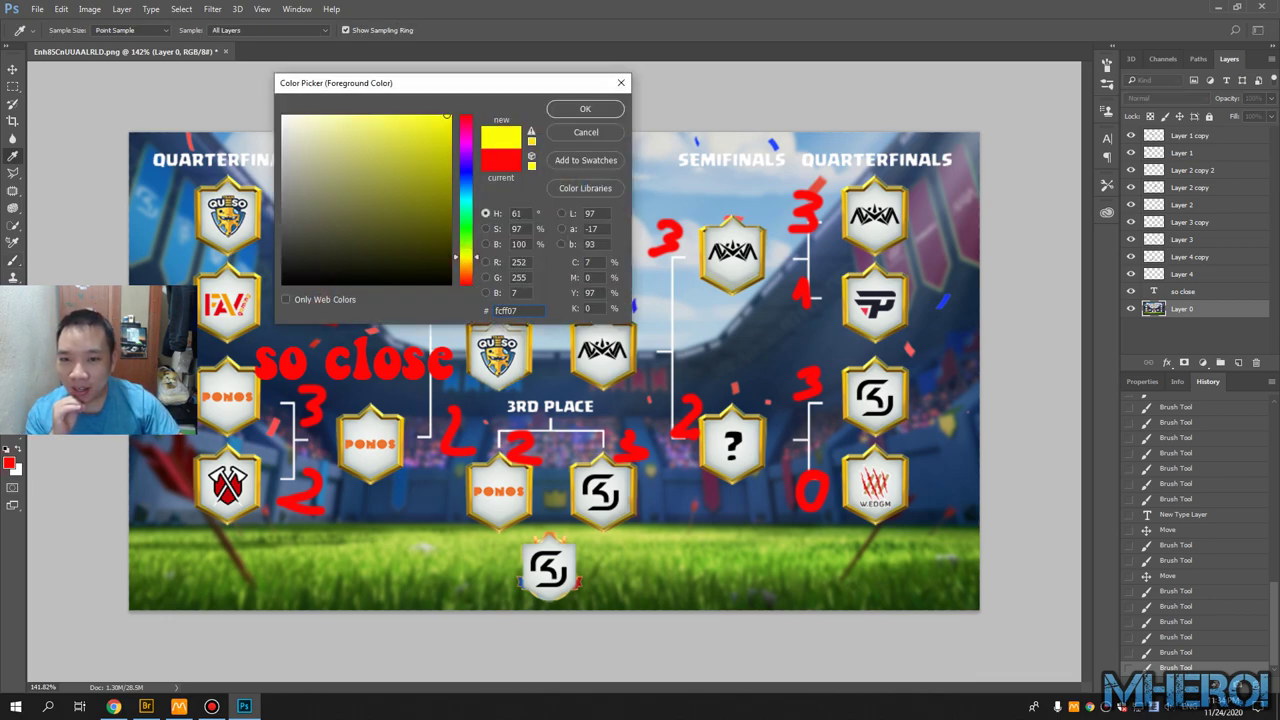
pyautogui.click(585, 108)
pyautogui.moveTo(548, 135)
pyautogui.mouseDown()
pyautogui.moveTo(599, 148)
pyautogui.moveTo(488, 192)
pyautogui.moveTo(527, 245)
pyautogui.moveTo(610, 145)
pyautogui.mouseUp()
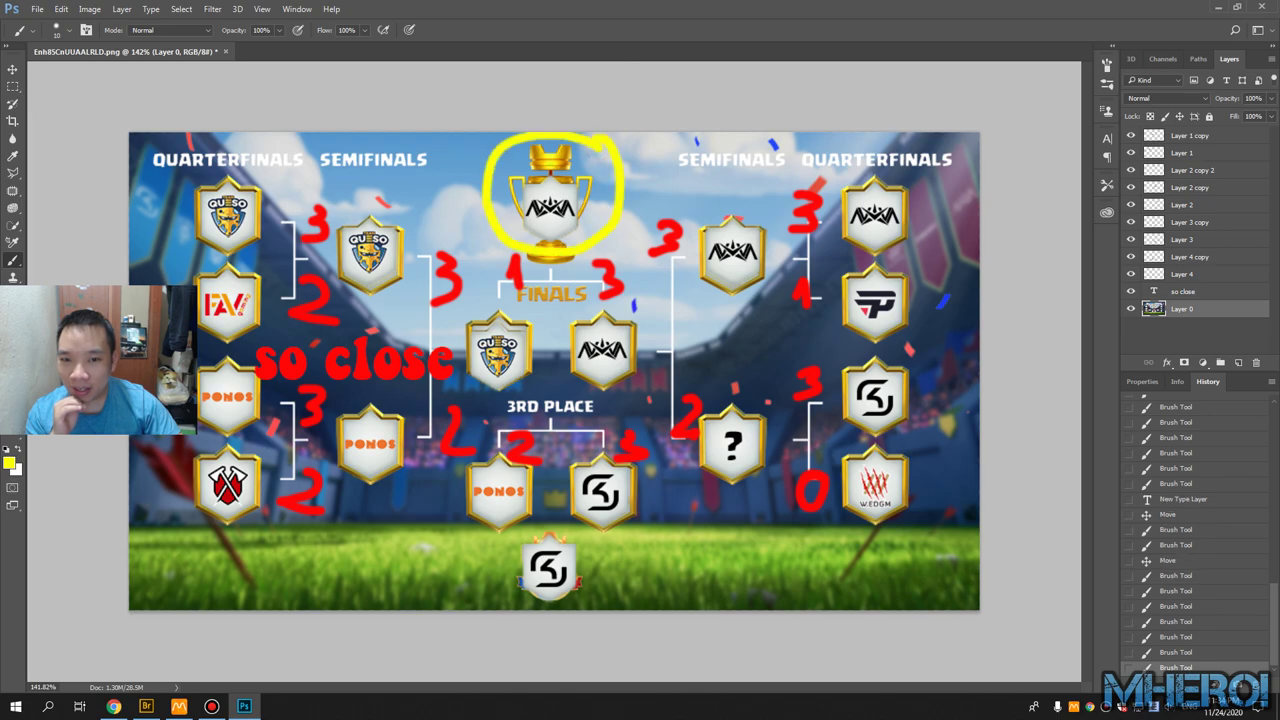